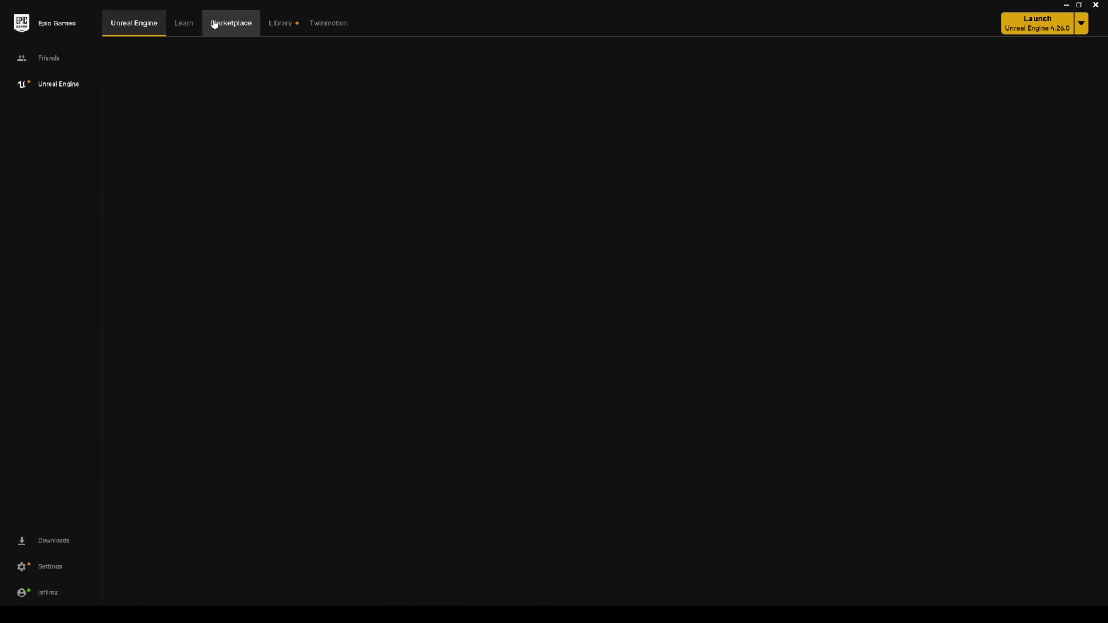
Add the free Bossy Enemy Animation Pack, Industrial Area Hangar, Supermarket and Winter Forest Set from the Marketplace to the cart.
click(236, 23)
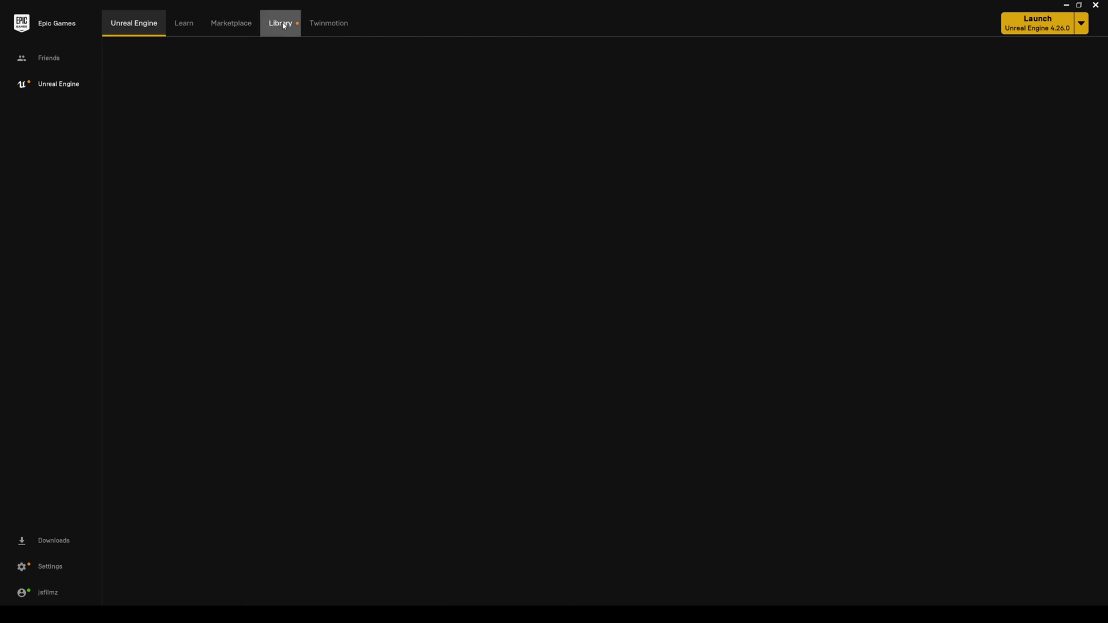
click(282, 25)
click(235, 28)
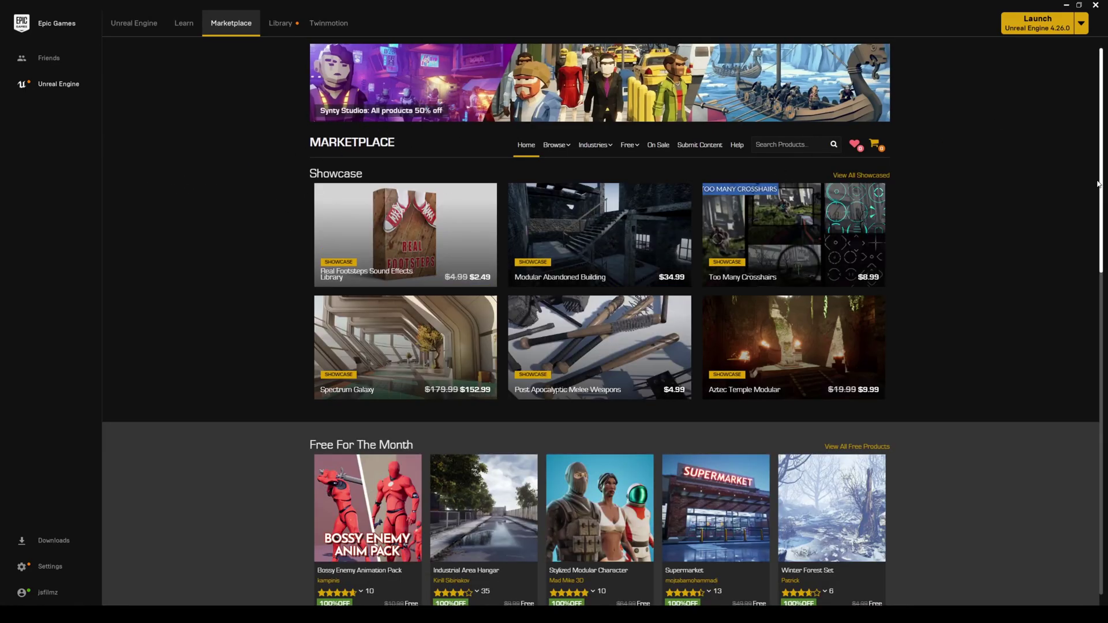
scroll(1103, 229, down, 2)
scroll(1103, 229, down, 4)
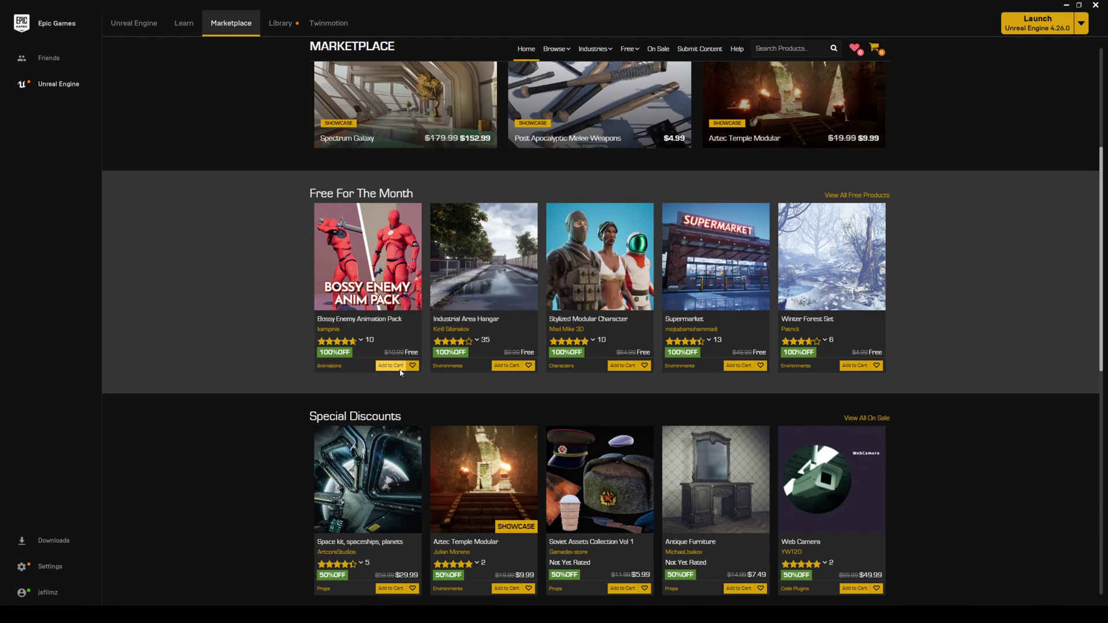
click(399, 367)
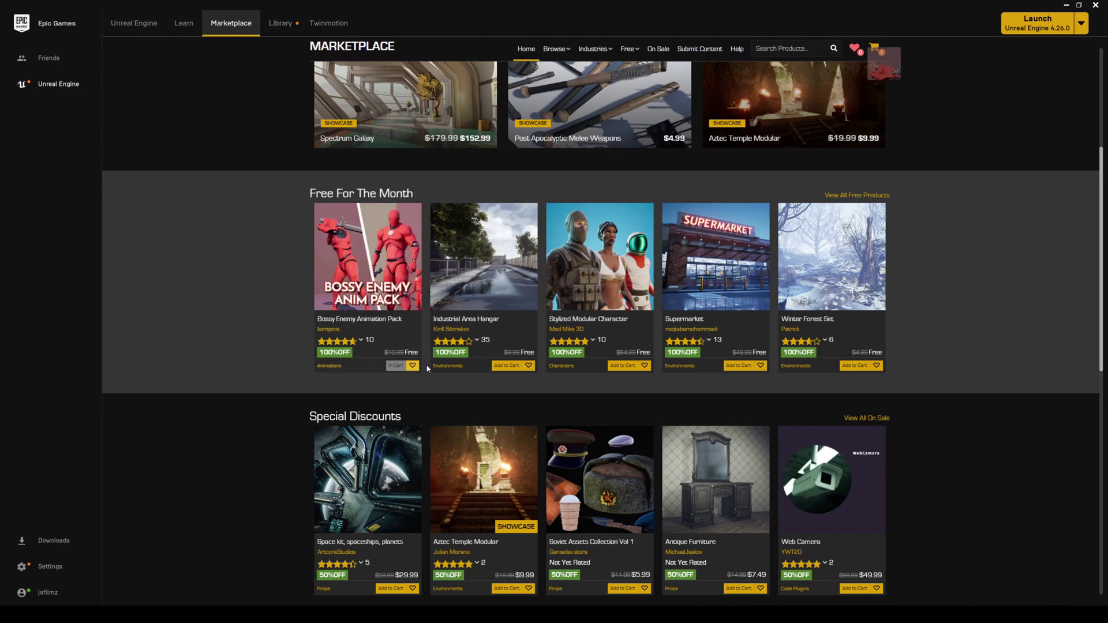
click(506, 367)
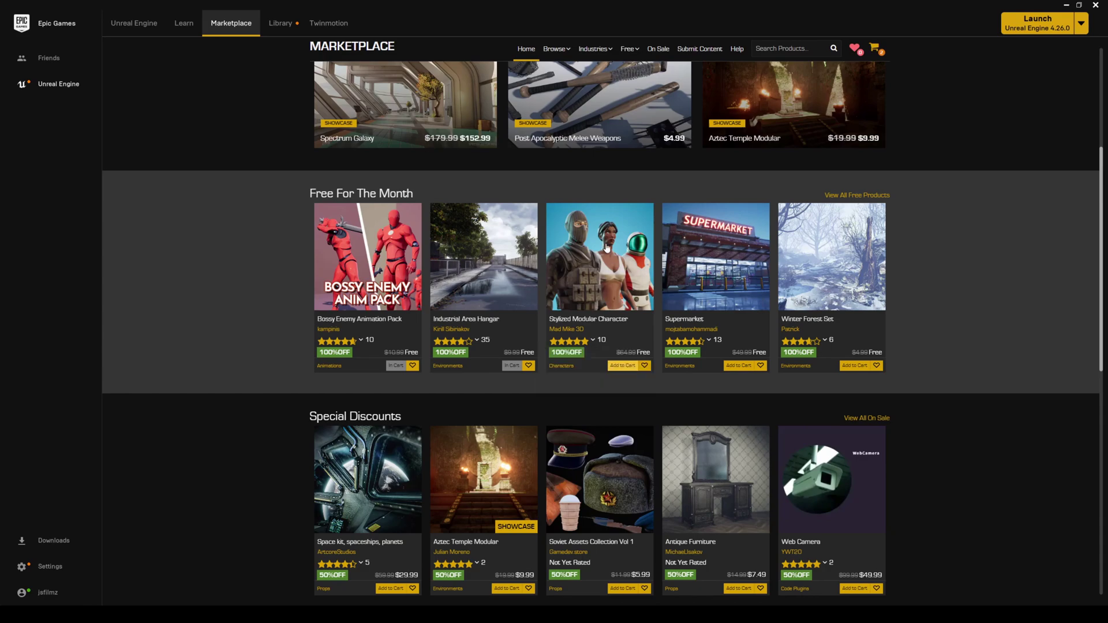
click(742, 367)
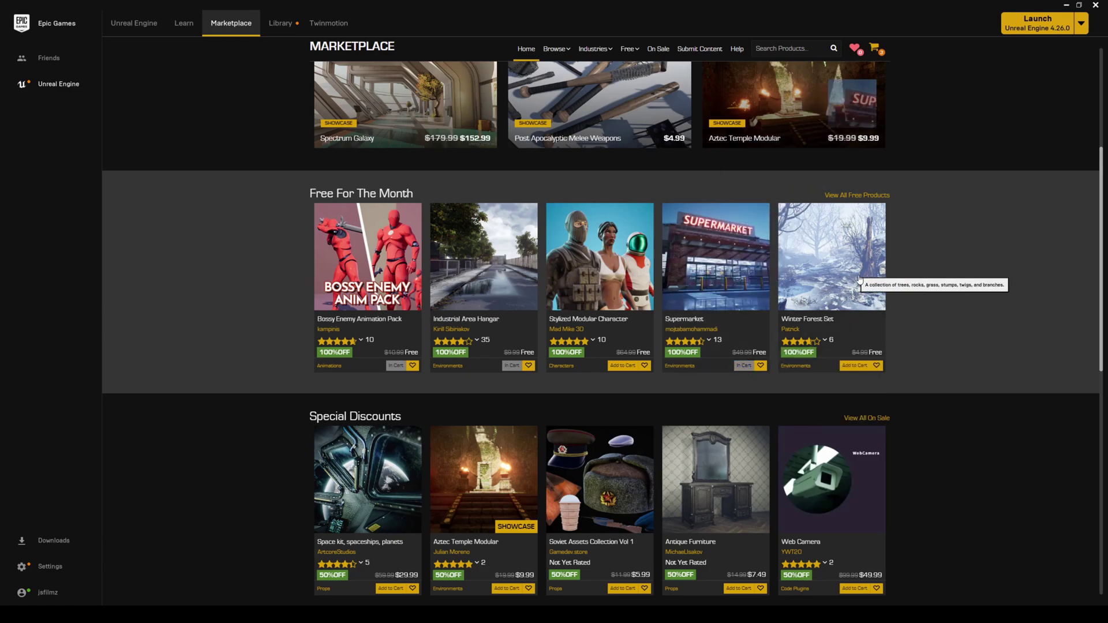
click(856, 367)
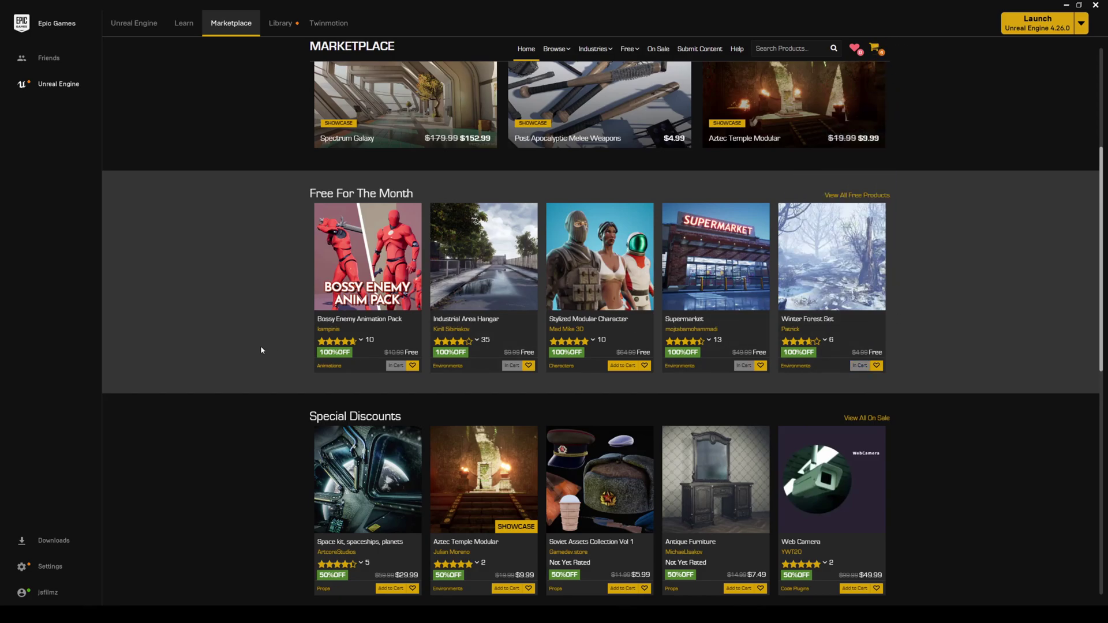
Browse the full list of free products and the monthly free, discounted and newly released sections of the Marketplace.
scroll(261, 346, down, 1)
scroll(230, 262, up, 1)
click(839, 195)
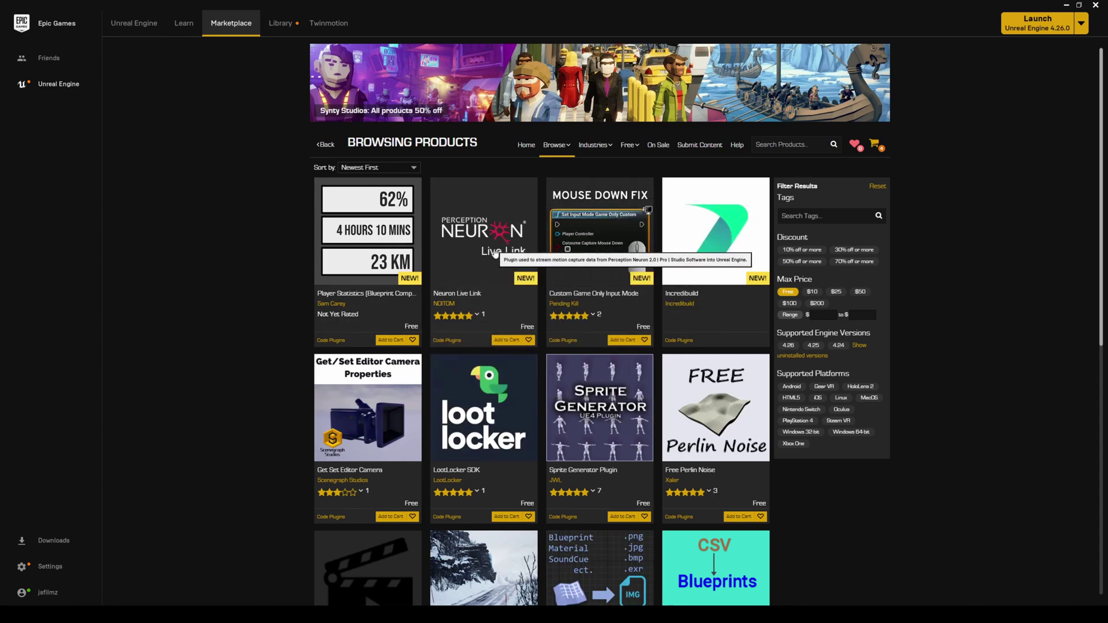
click(328, 146)
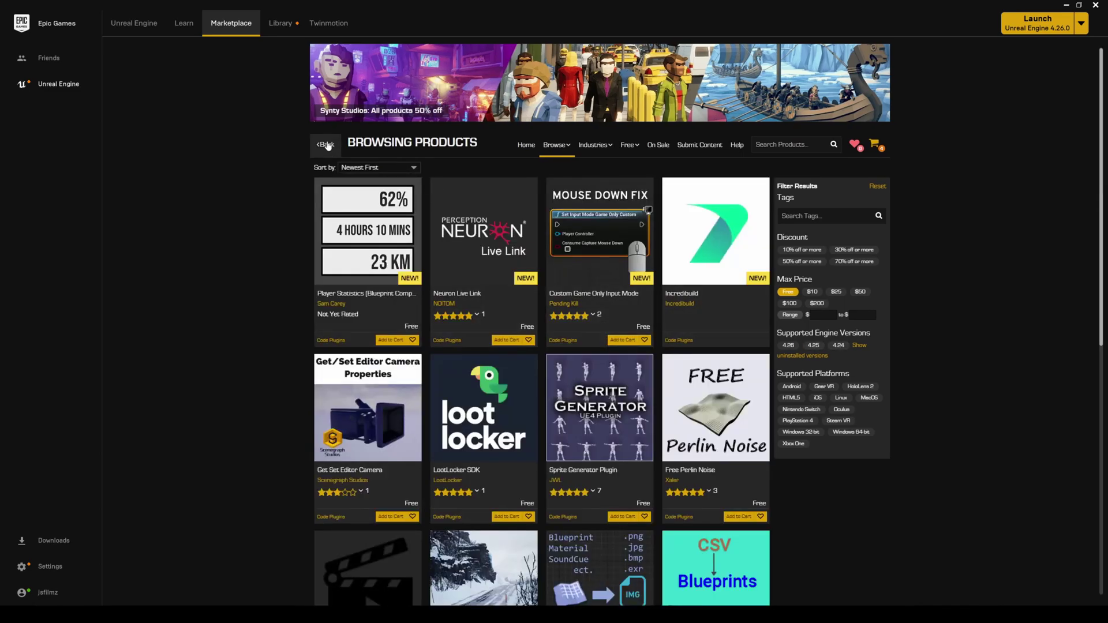
click(327, 146)
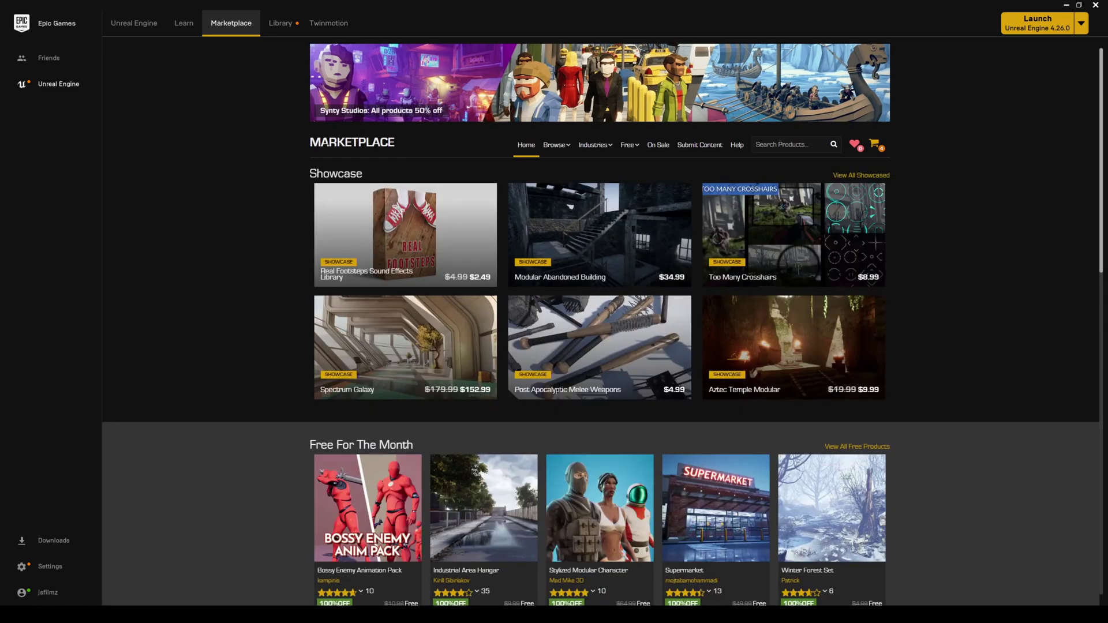
scroll(824, 465, down, 1)
scroll(824, 465, down, 4)
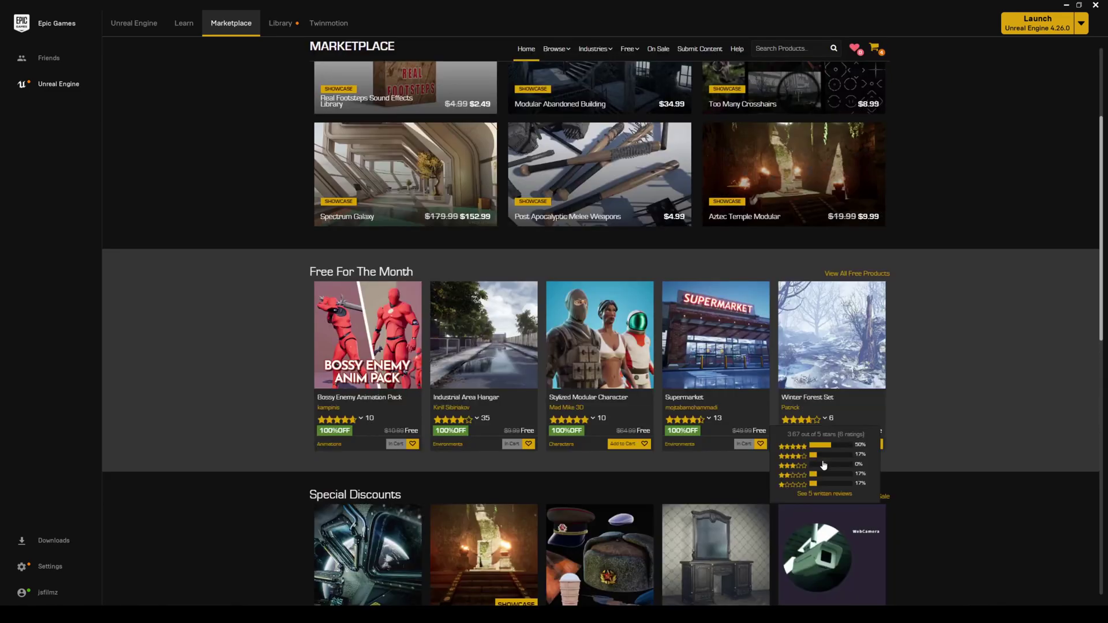
scroll(903, 242, up, 2)
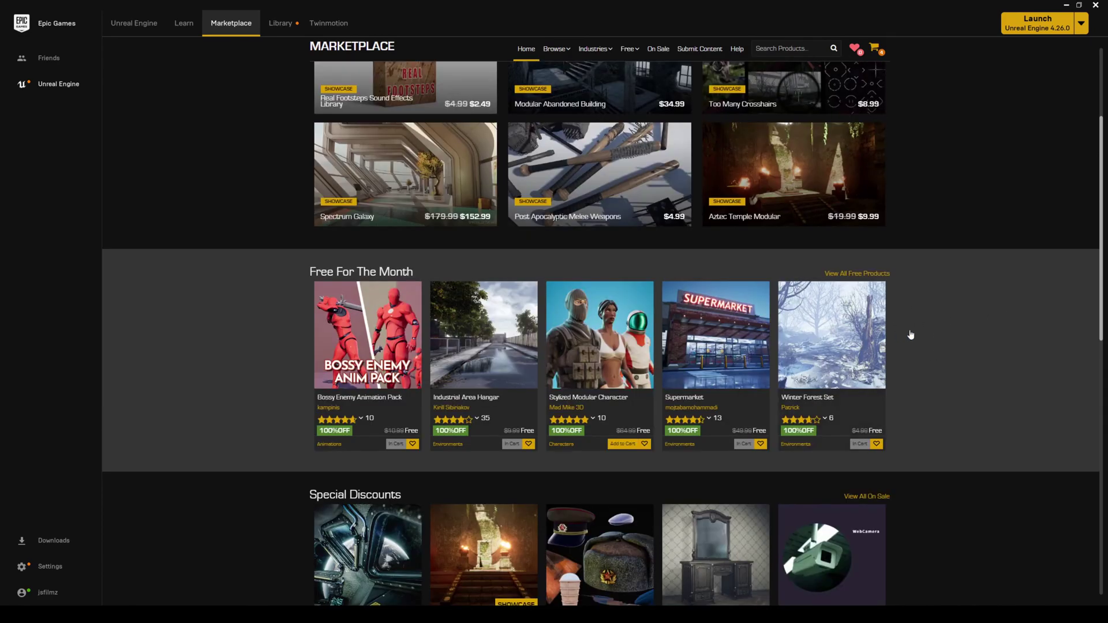
scroll(808, 380, down, 3)
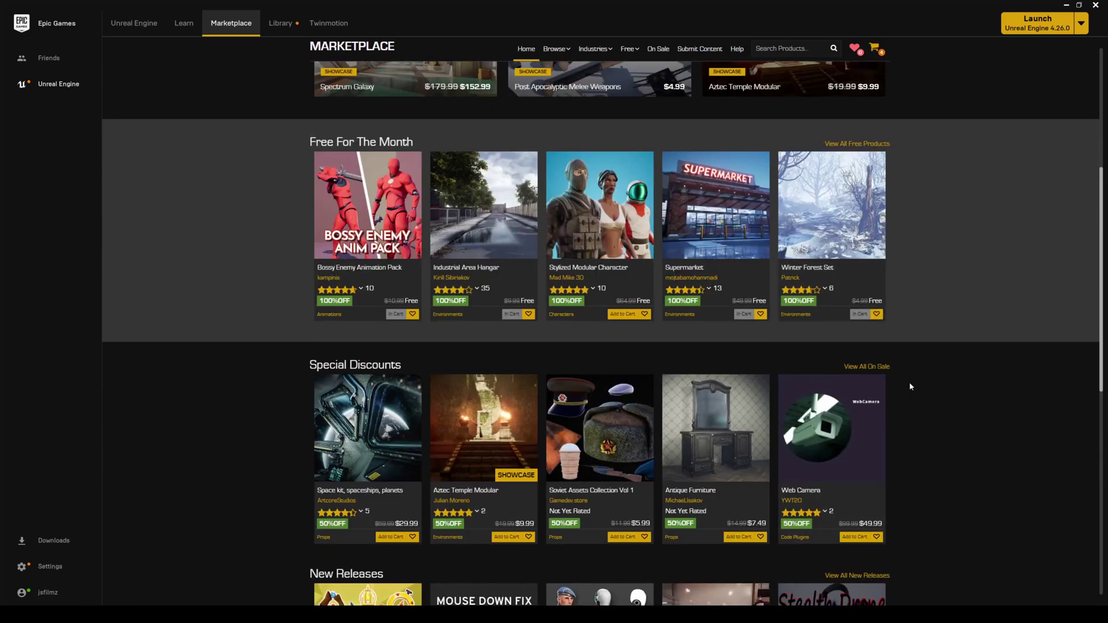
scroll(898, 383, down, 4)
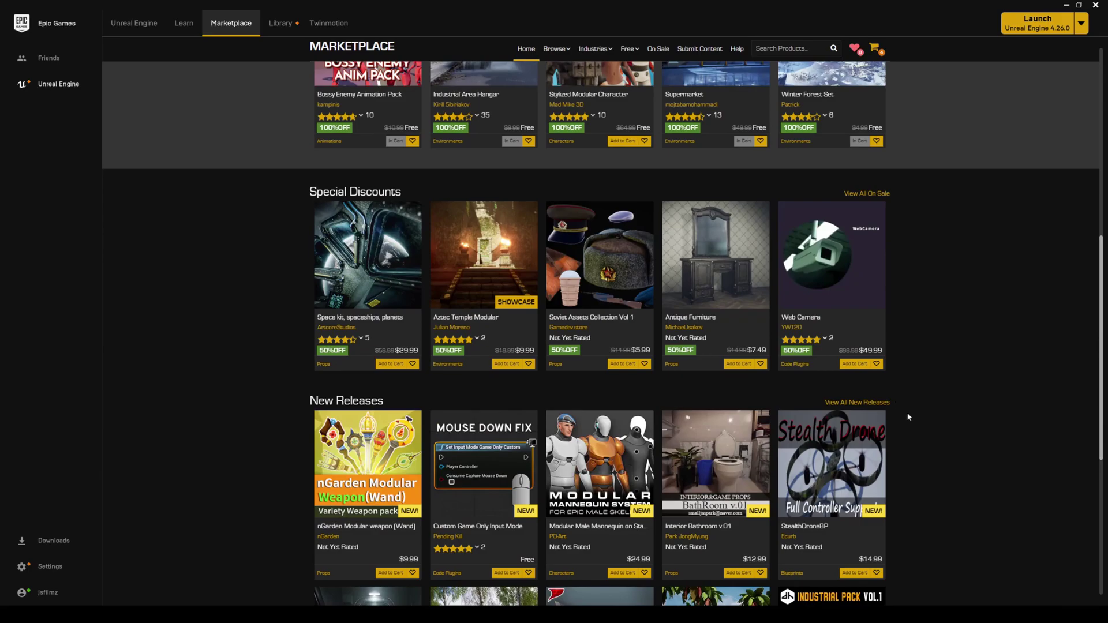
scroll(933, 436, up, 7)
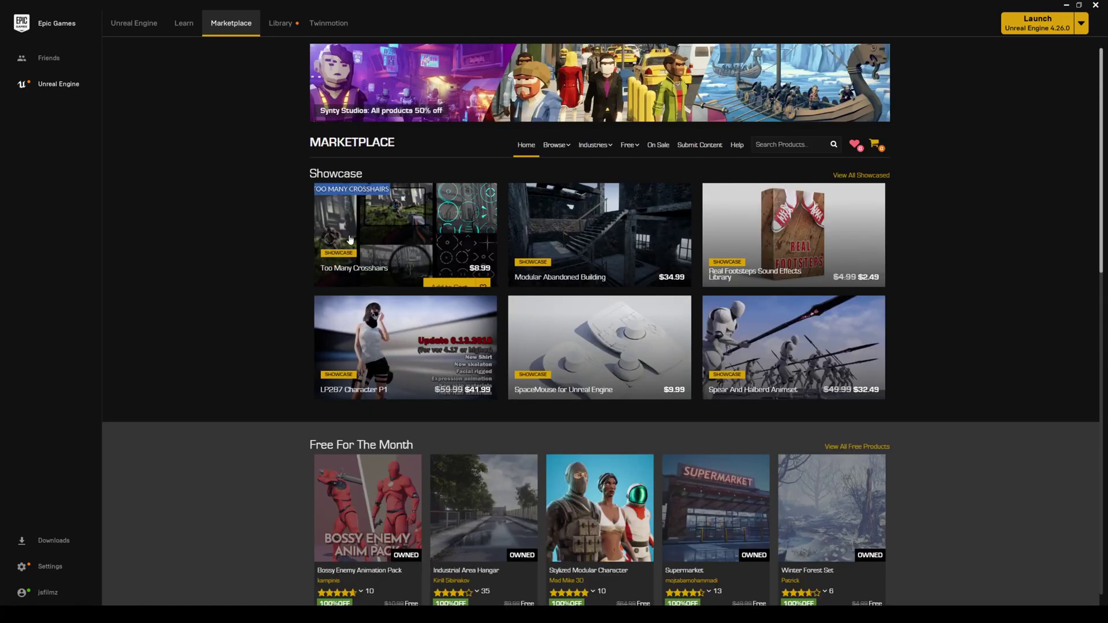
scroll(270, 265, down, 3)
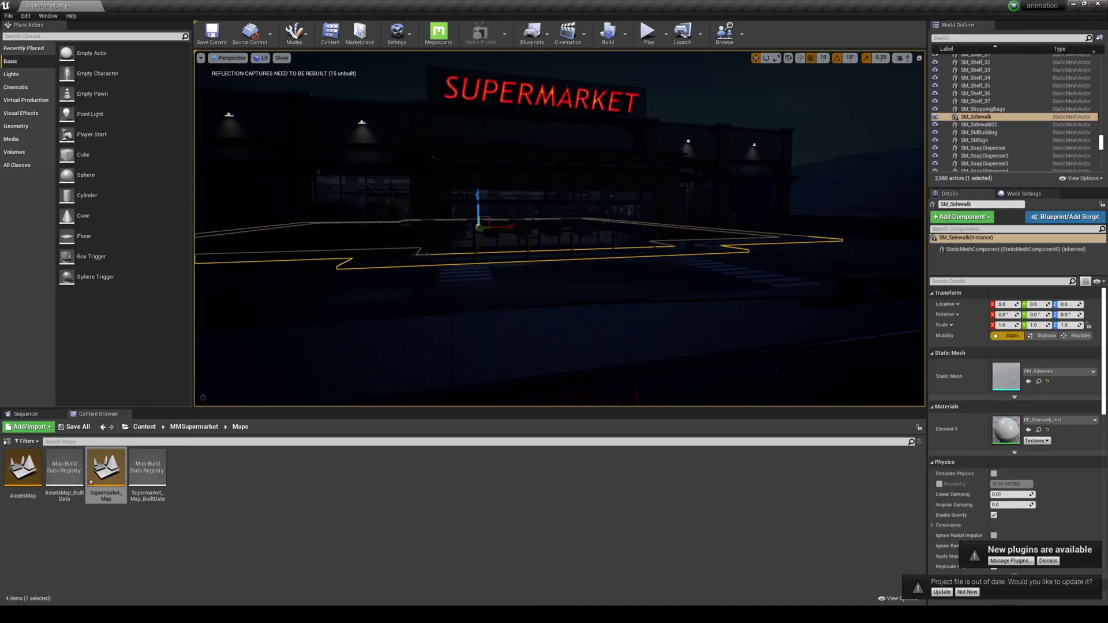
Fly the viewport camera through the supermarket entrance to the checkout area, with the camera speed set to 4.
right_drag(659, 189, 560, 189)
click(903, 58)
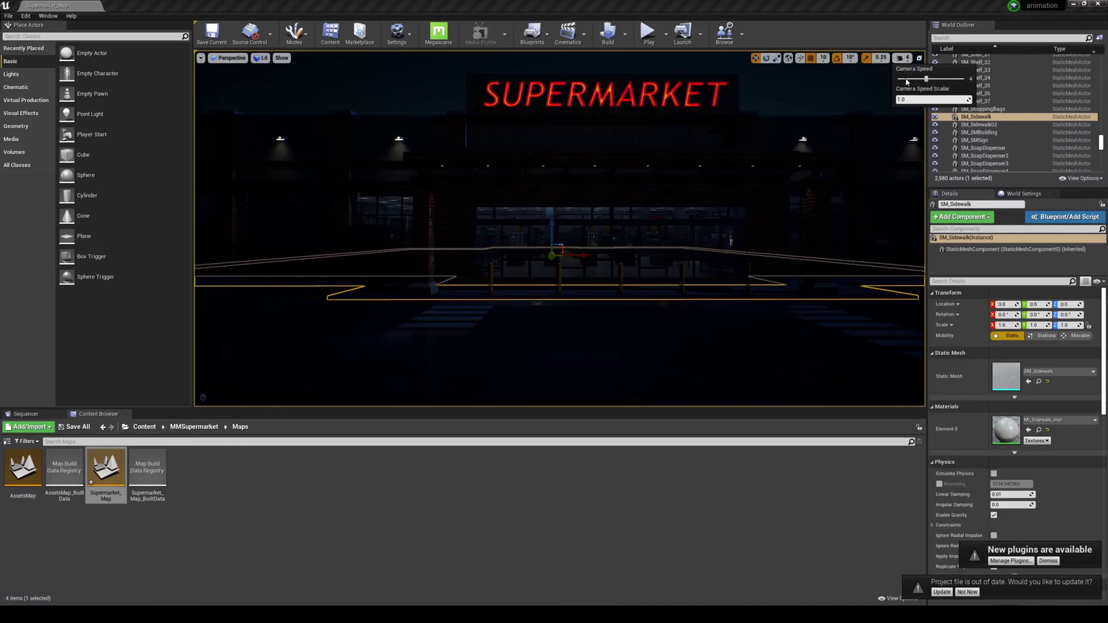
right_drag(808, 150, 834, 178)
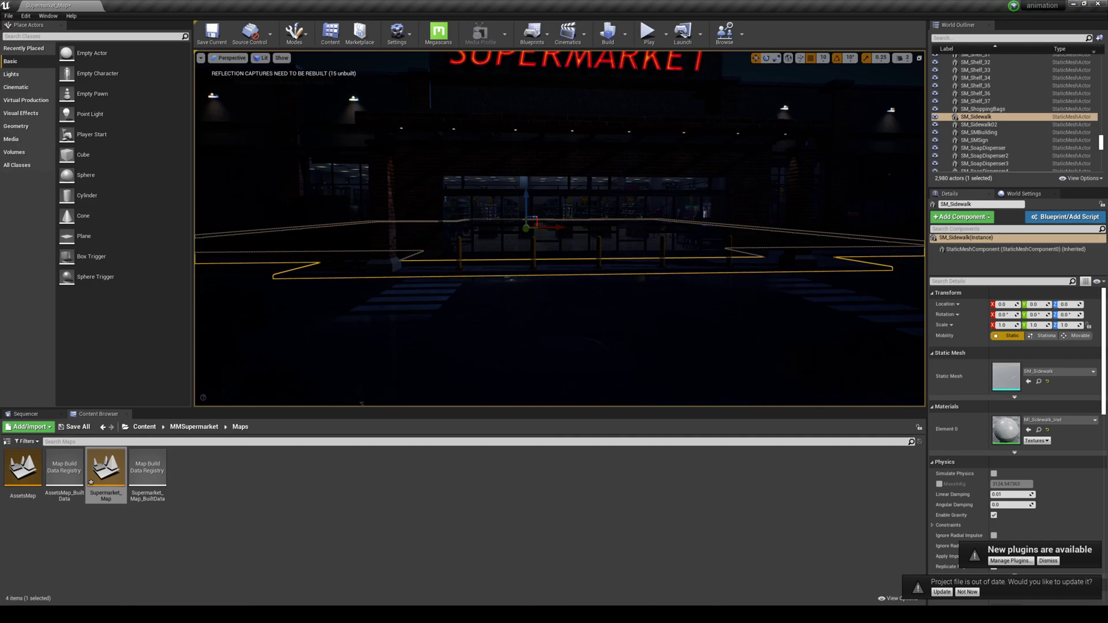
click(902, 58)
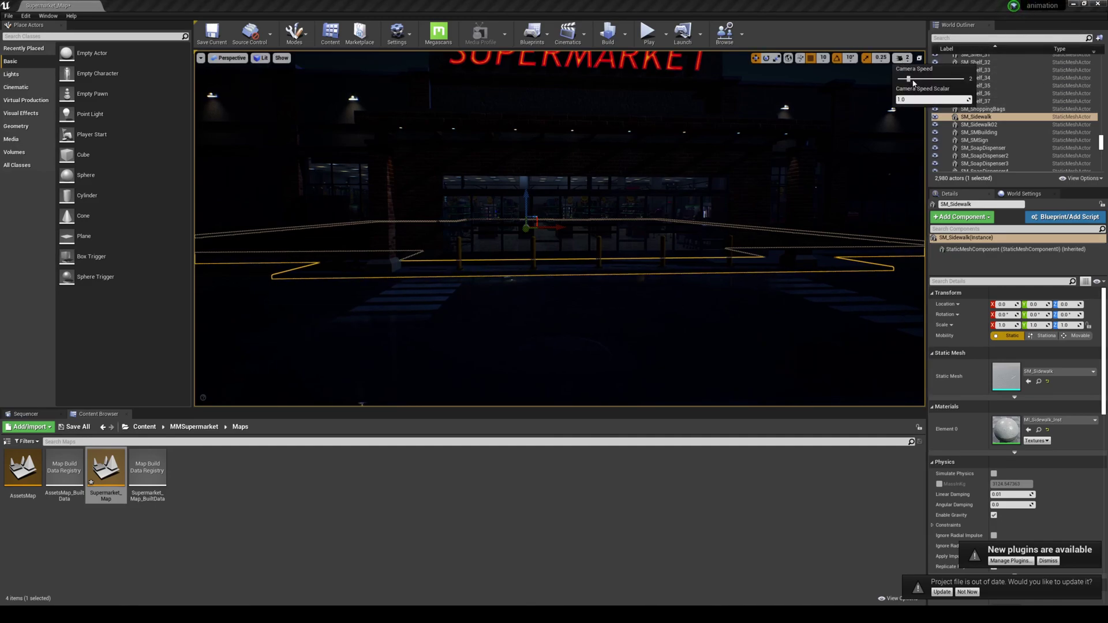
key(w)
mouse_move(866, 139)
right_down()
mouse_move(866, 119)
mouse_move(866, 144)
mouse_move(866, 128)
right_up()
scroll(560, 231, up, 6)
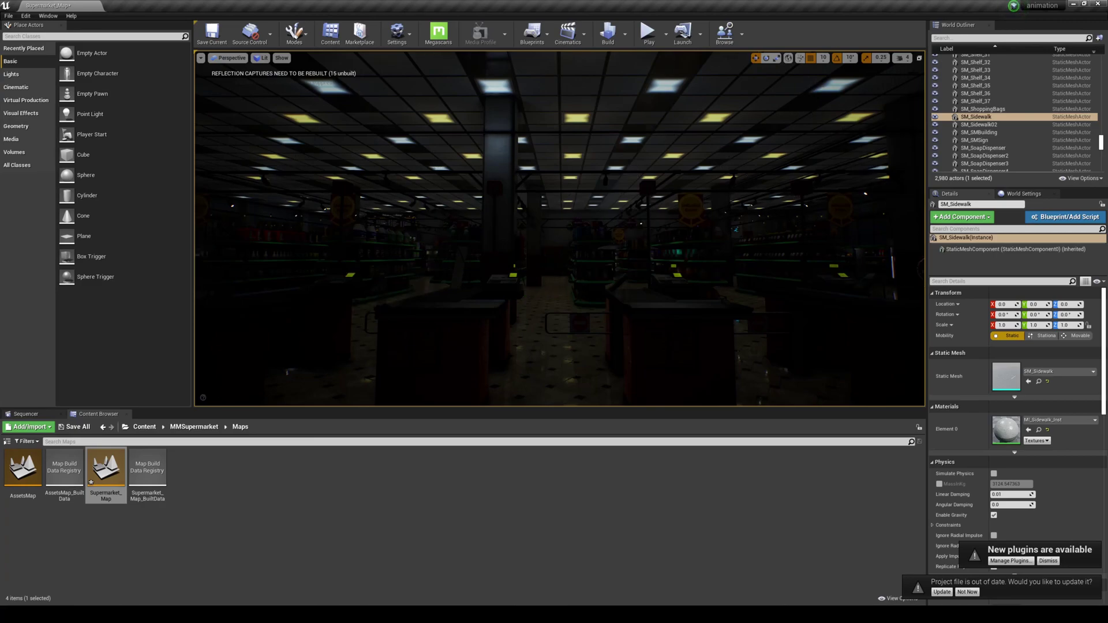
Filter the level's actors by "post" and select the PostProcessVolume_Inside actor.
click(962, 38)
text(pso)
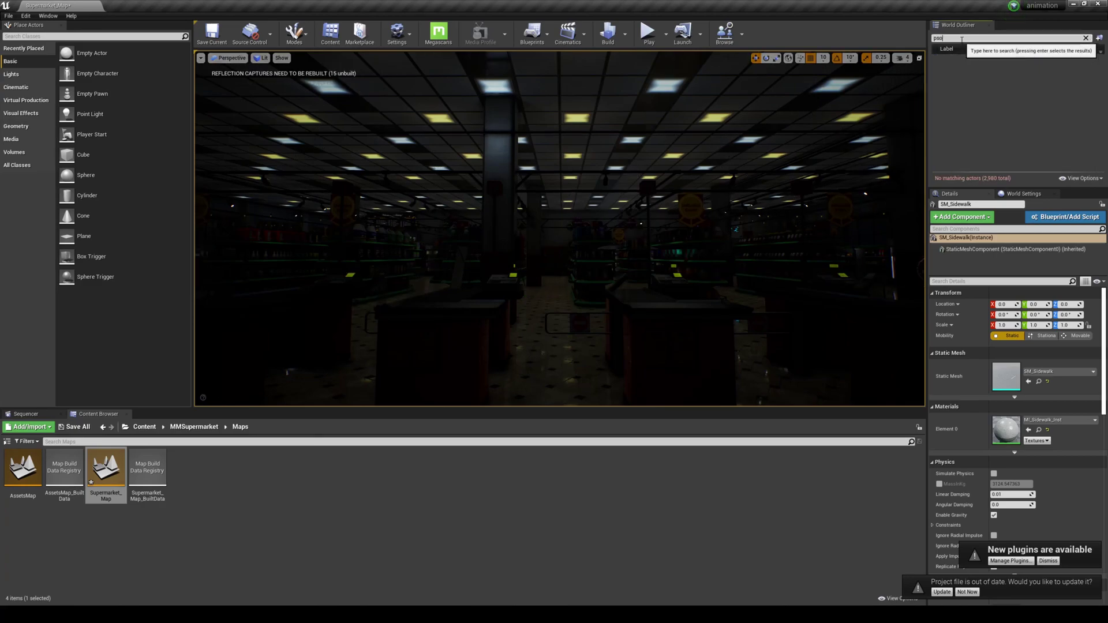
text(t)
key(BackSpace)
key(BackSpace)
key(BackSpace)
text(ost)
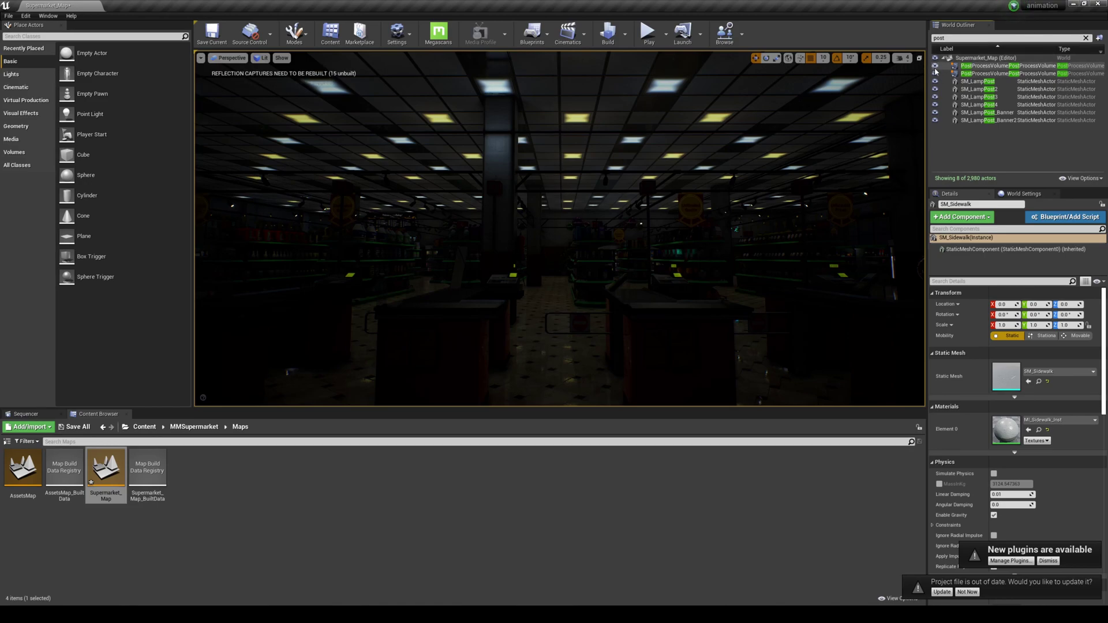
click(970, 66)
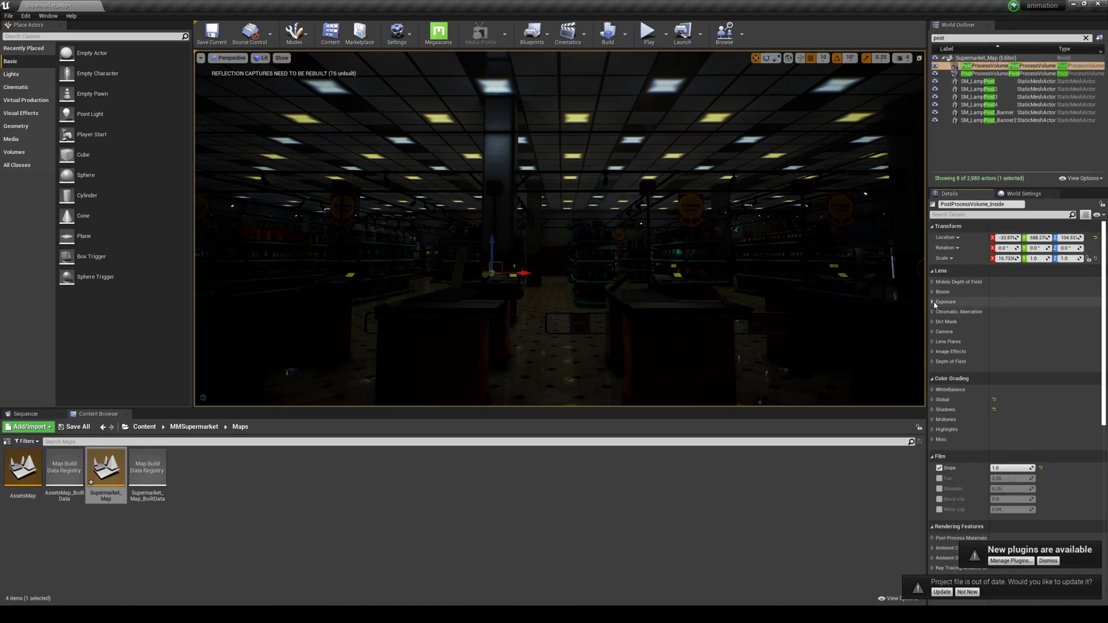
Set the inside post process volume's exposure metering mode to Manual and its exposure compensation to about 13.57.
click(933, 302)
click(1021, 313)
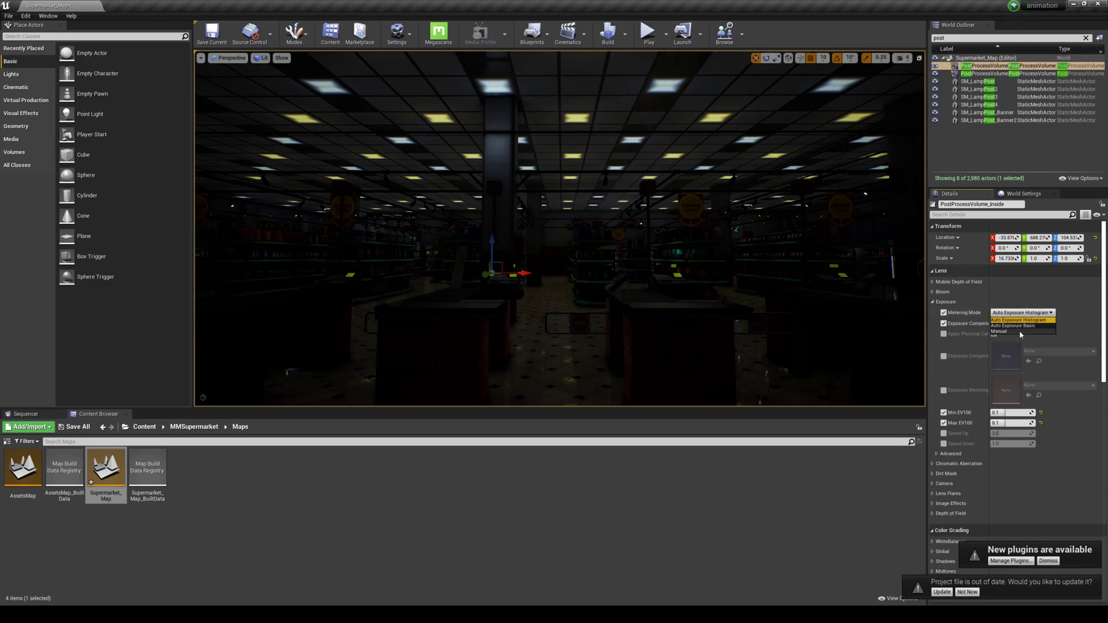
click(1010, 331)
drag(1006, 323, 1042, 323)
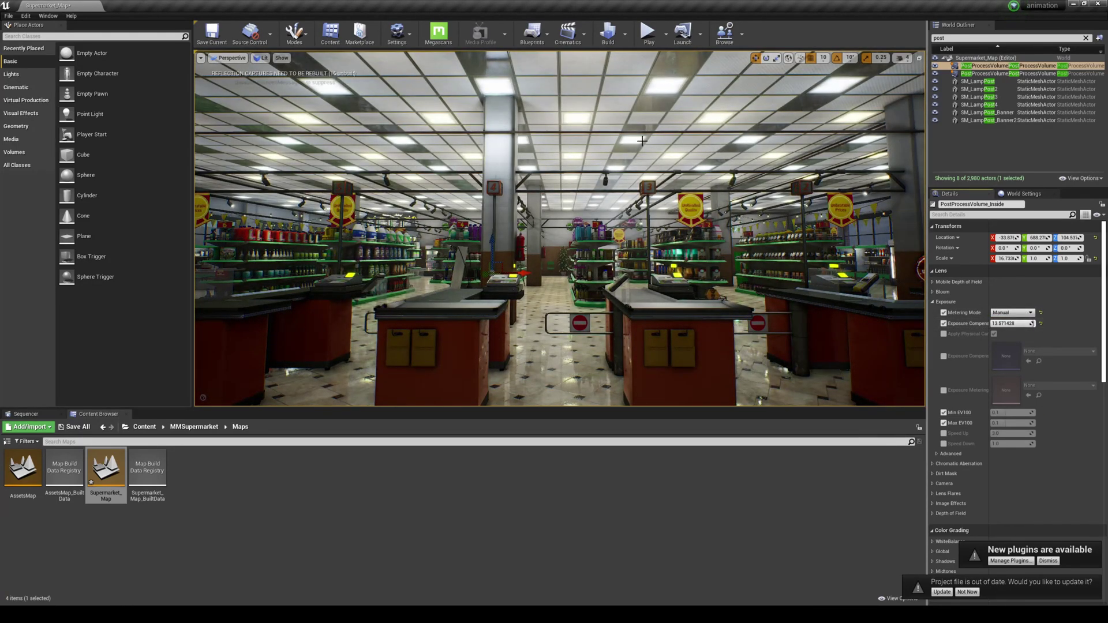
Frame the checkout counters, green chairs and product shelves in a wide view from slightly above.
right_drag(582, 157, 692, 243)
key(w)
key(w)
key(w)
key(e)
key(q)
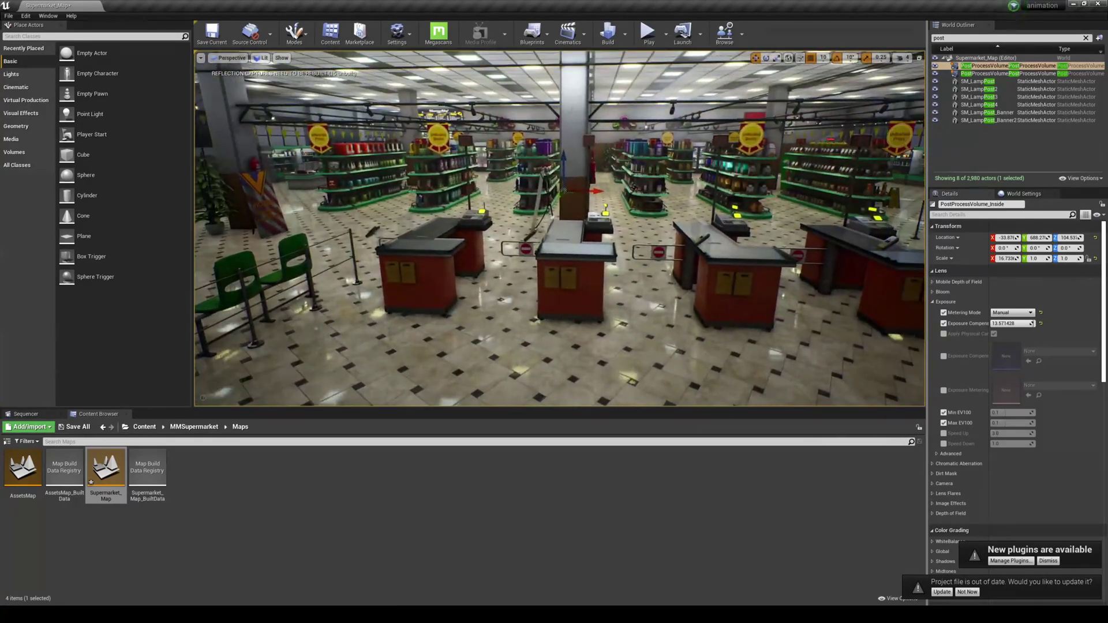
Place BP_StylizedModularCharacter from the StylizedModularChar Blueprints folder on the floor in front of the checkout counters.
click(136, 428)
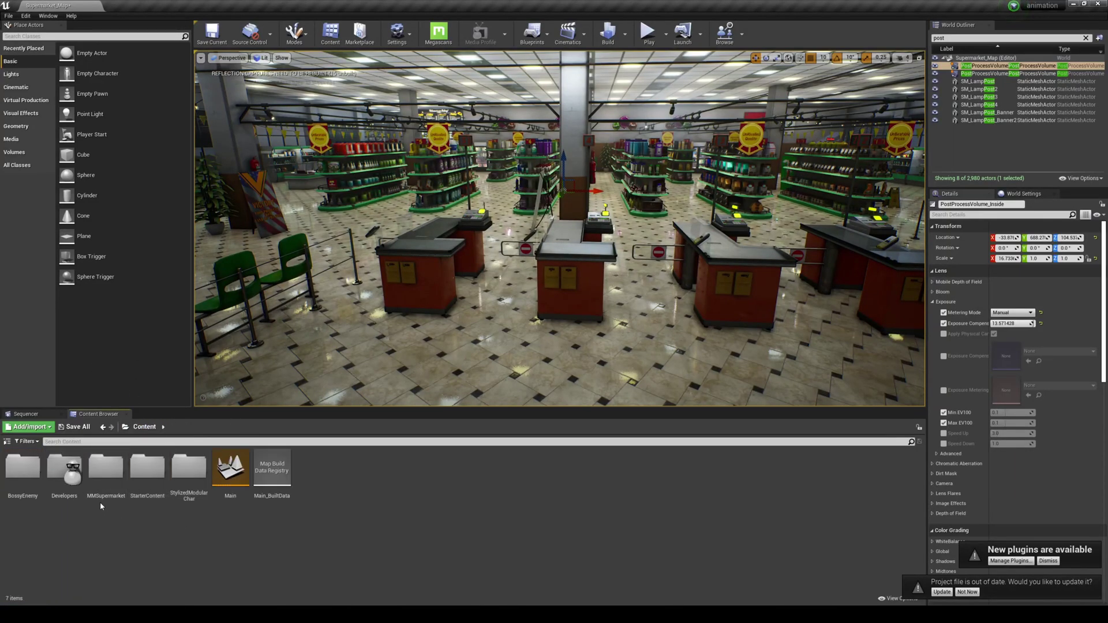
double_click(205, 476)
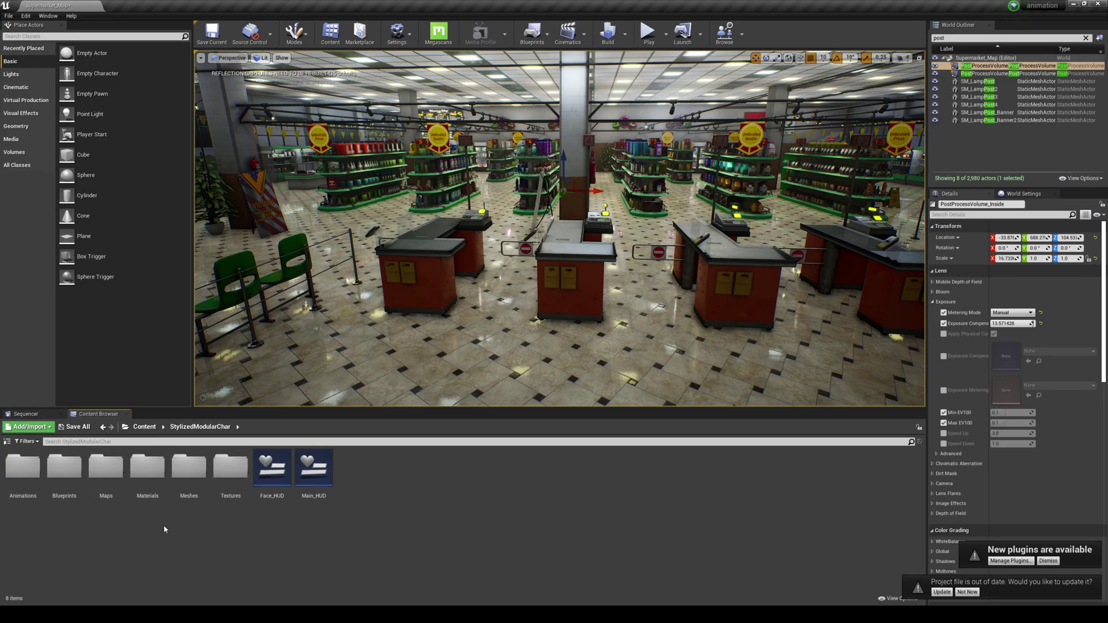
double_click(189, 467)
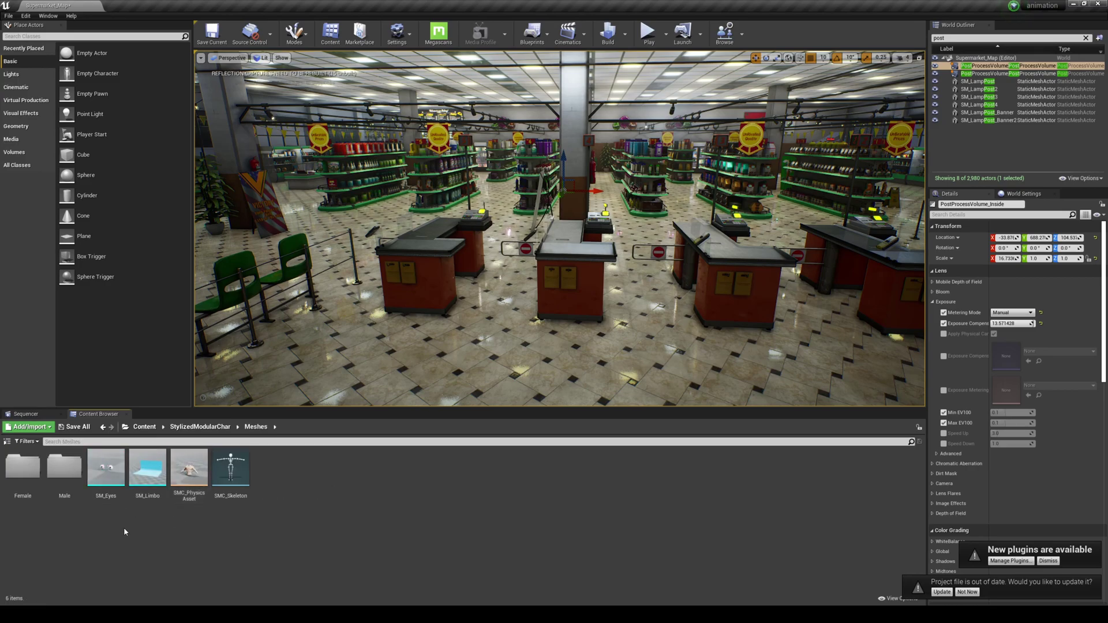
double_click(64, 468)
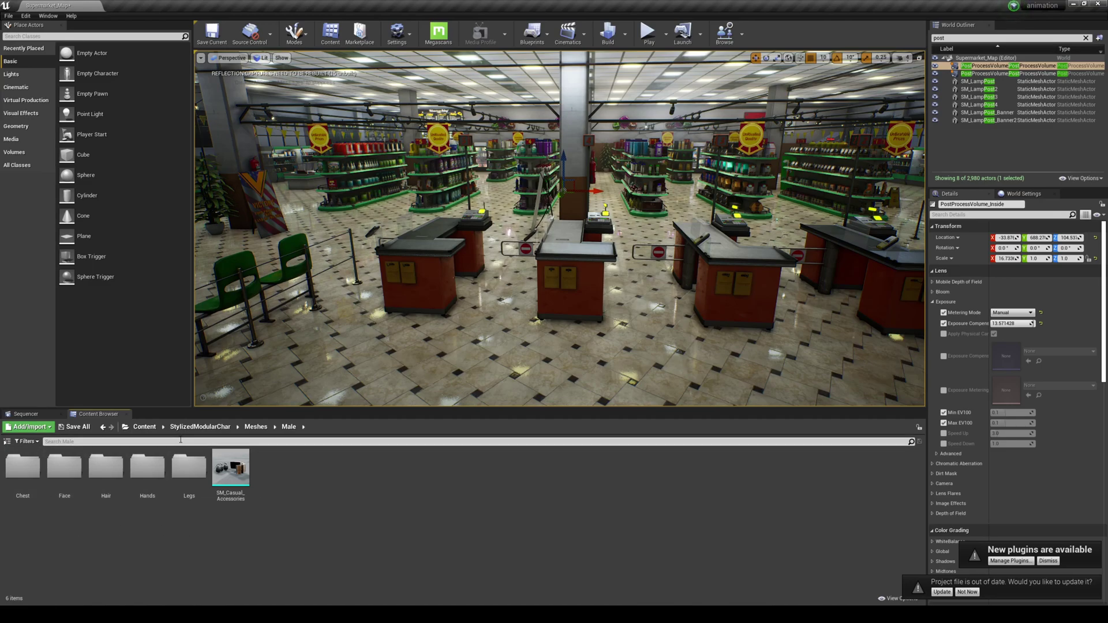
click(200, 427)
double_click(108, 465)
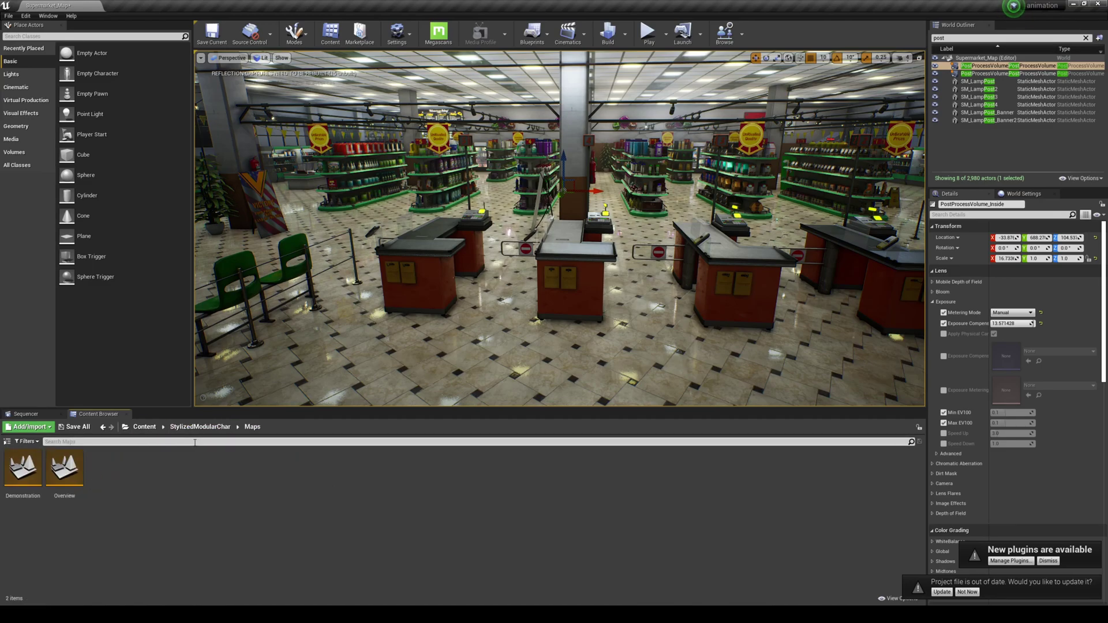
click(198, 427)
double_click(70, 484)
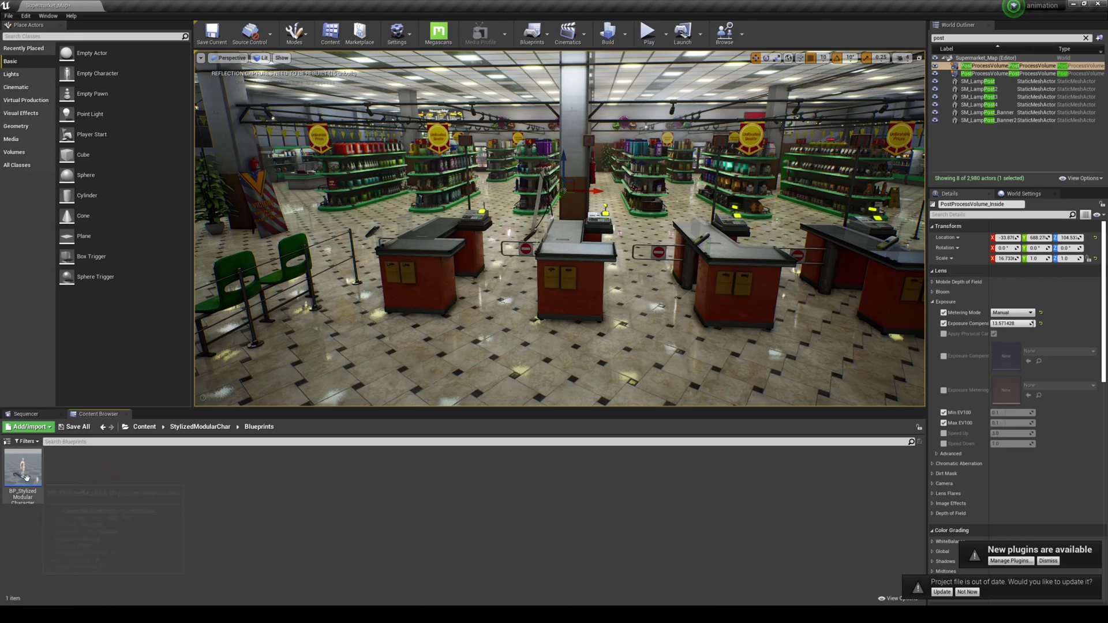
drag(26, 477, 373, 357)
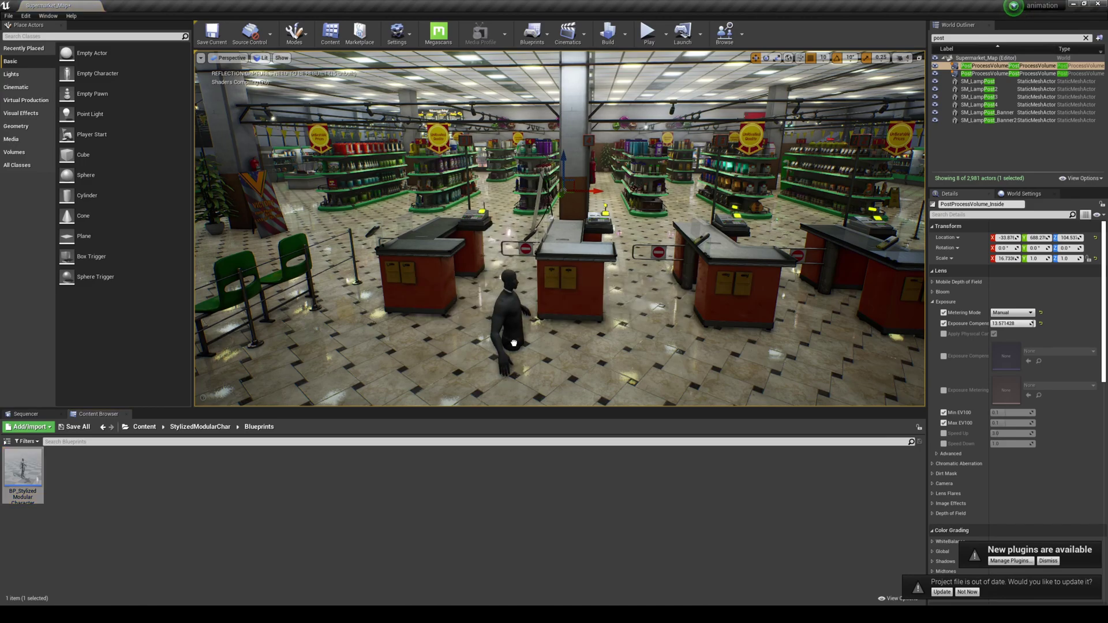
drag(512, 342, 468, 327)
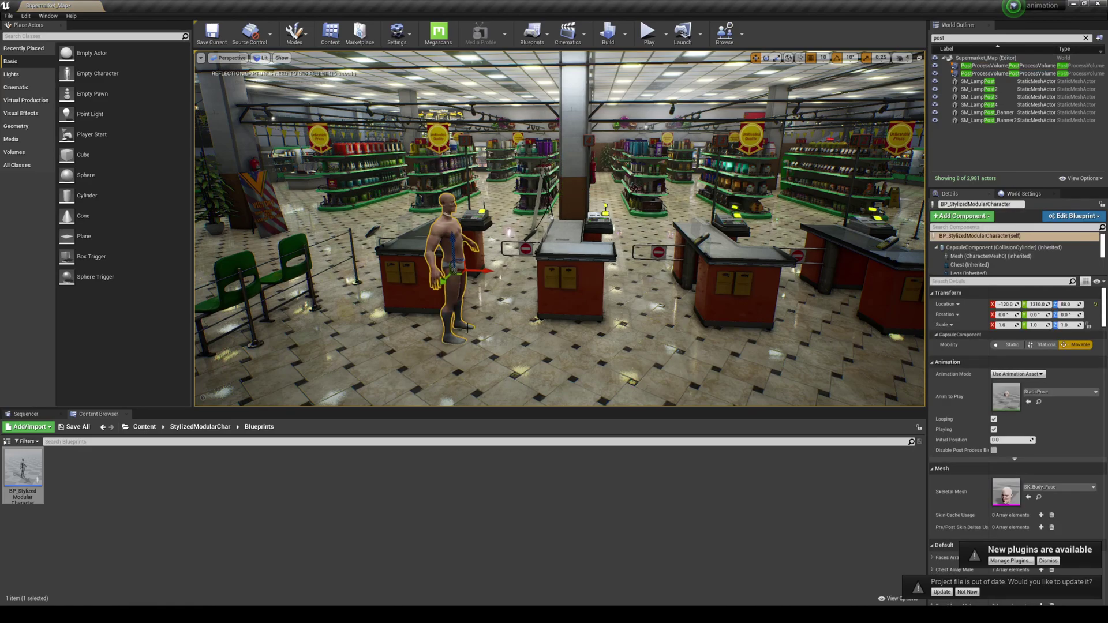
Replace the character's face skeletal mesh with SK_Female_SpaceSuit_Helm.
right_drag(486, 295, 335, 289)
click(990, 256)
scroll(1106, 364, down, 2)
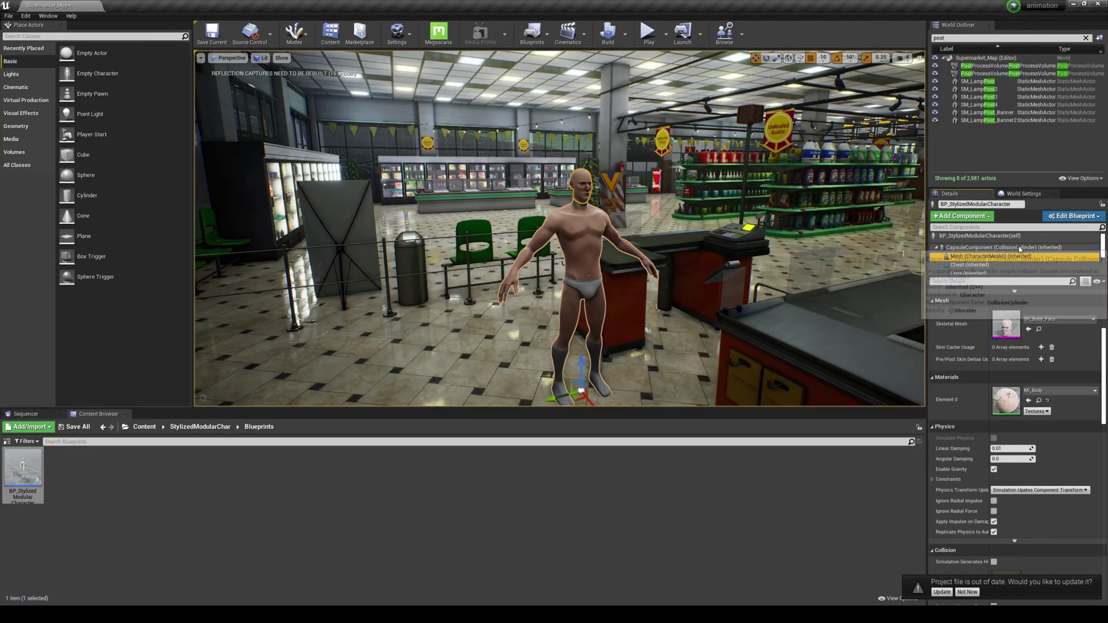
click(1039, 329)
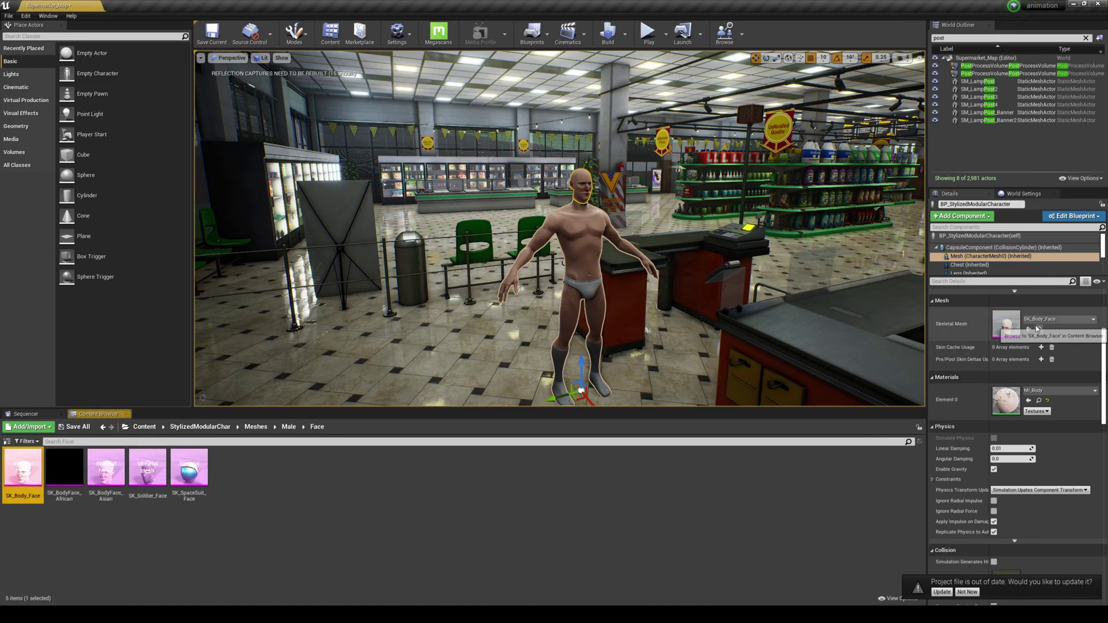
click(1039, 321)
text(face)
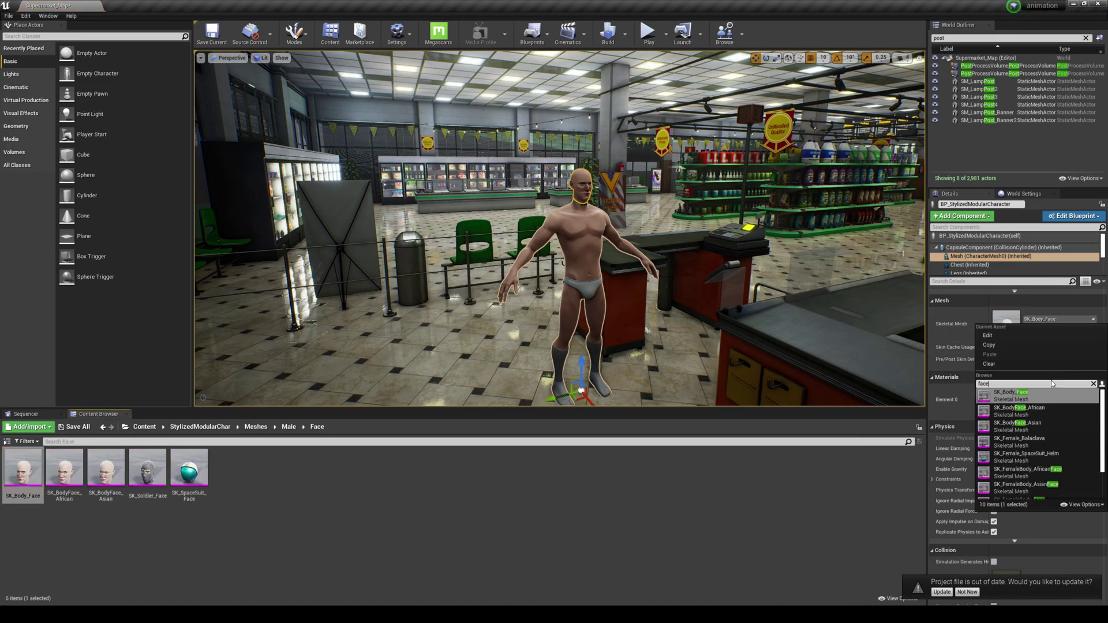
scroll(1063, 442, down, 1)
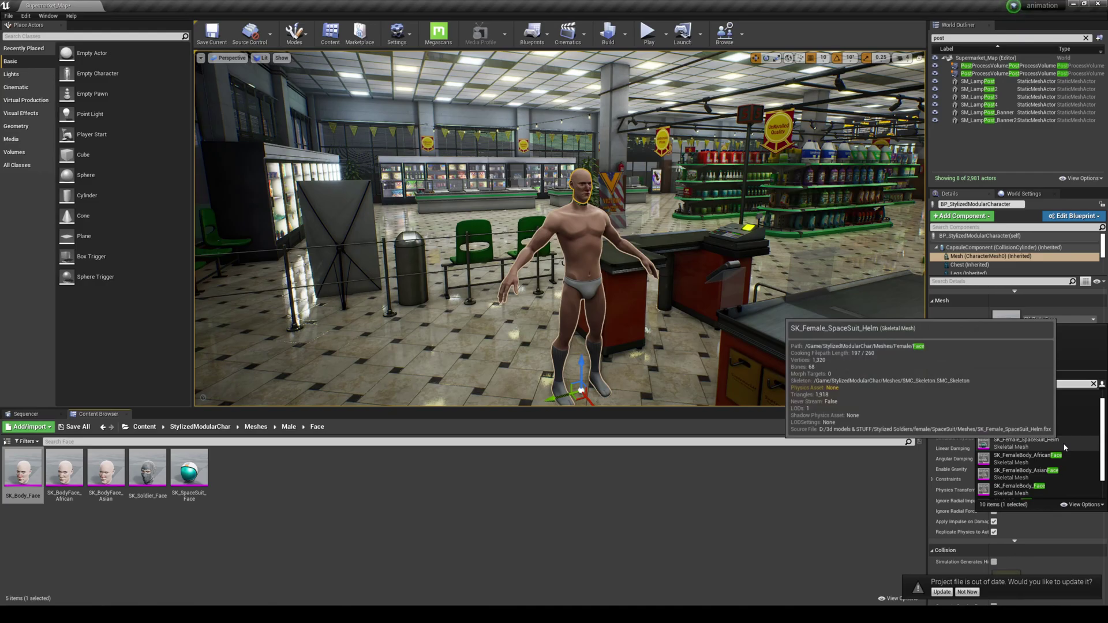
click(1064, 443)
Apply the MI_SpaceSuit material to the character's chest component.
key(w)
right_drag(635, 243, 751, 236)
key(s)
right_drag(560, 234, 557, 234)
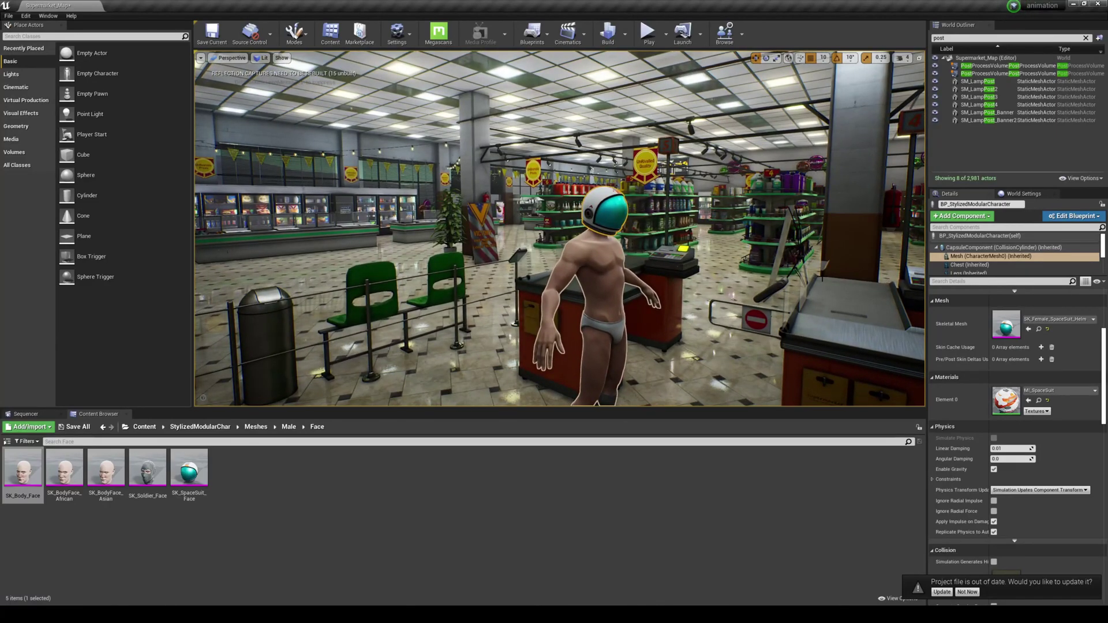
right_drag(864, 344, 811, 358)
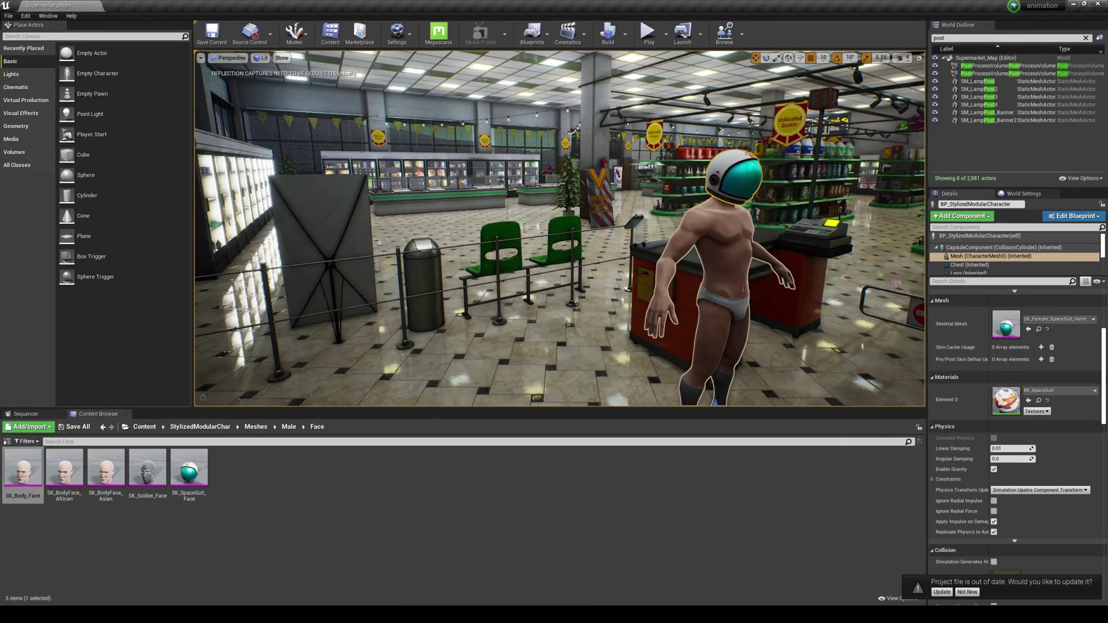
key(s)
mouse_move(658, 260)
right_down()
mouse_move(635, 260)
mouse_move(658, 260)
mouse_move(666, 276)
right_up()
key(w)
click(658, 260)
right_drag(864, 345, 889, 372)
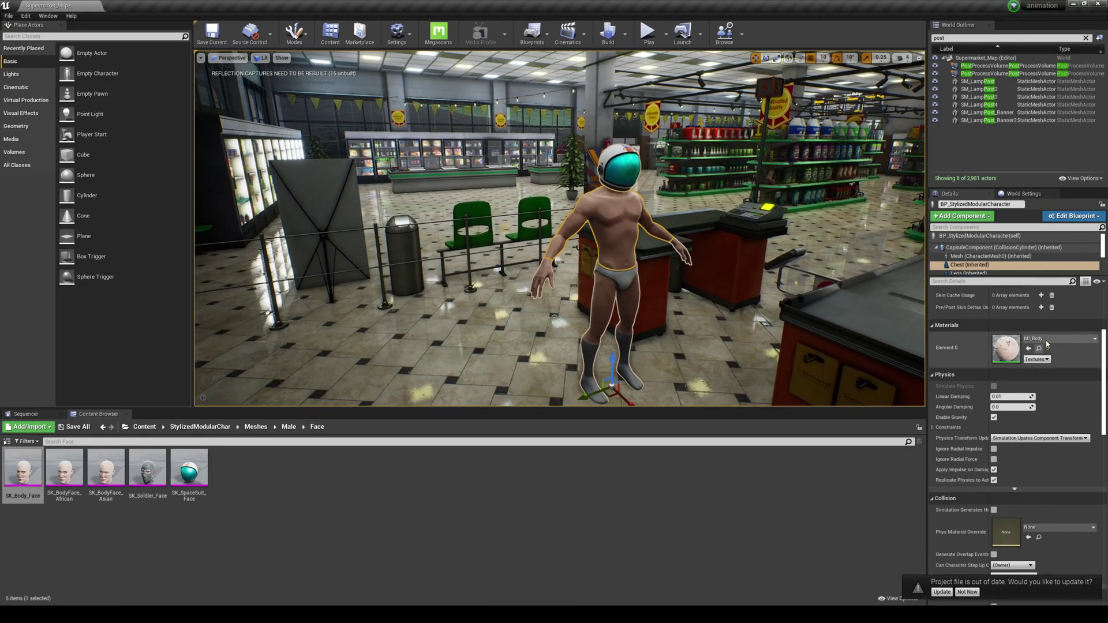
click(1047, 341)
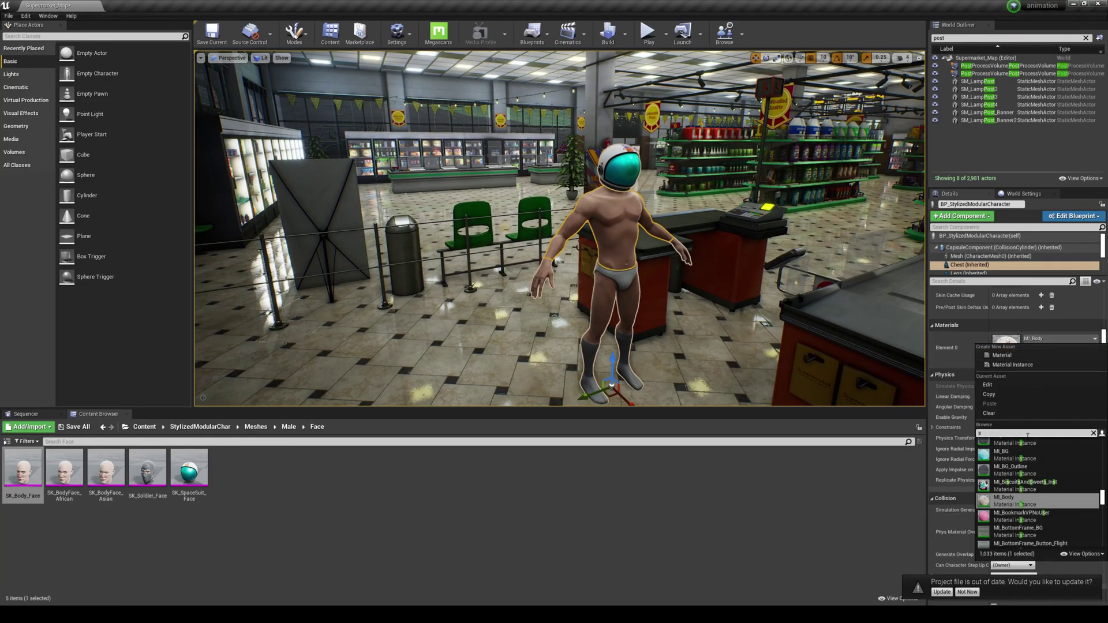
text(space)
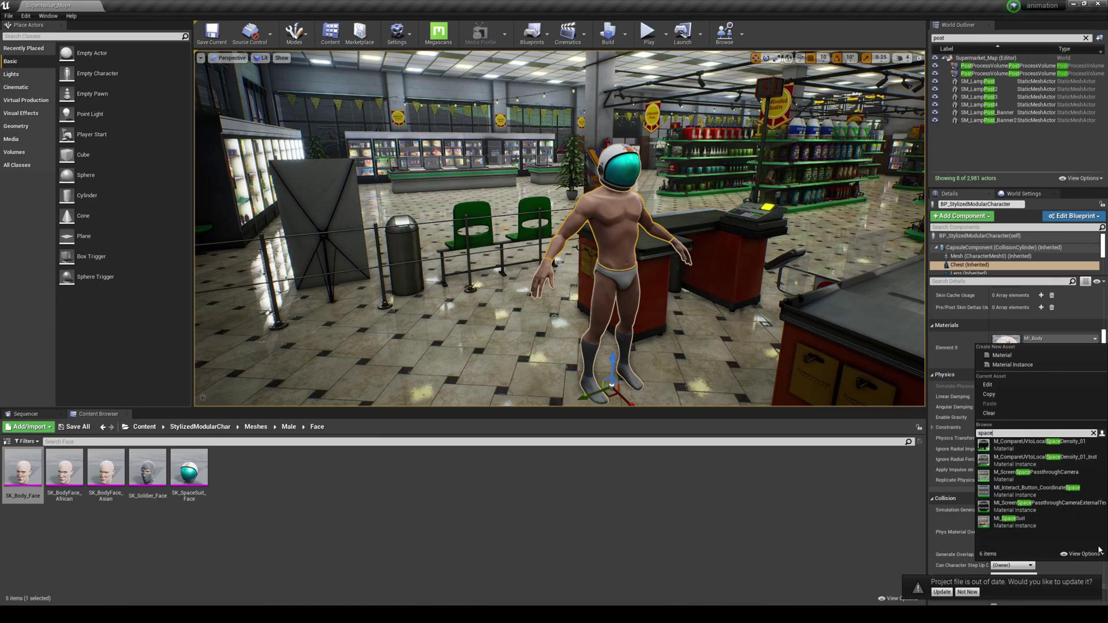
click(1011, 521)
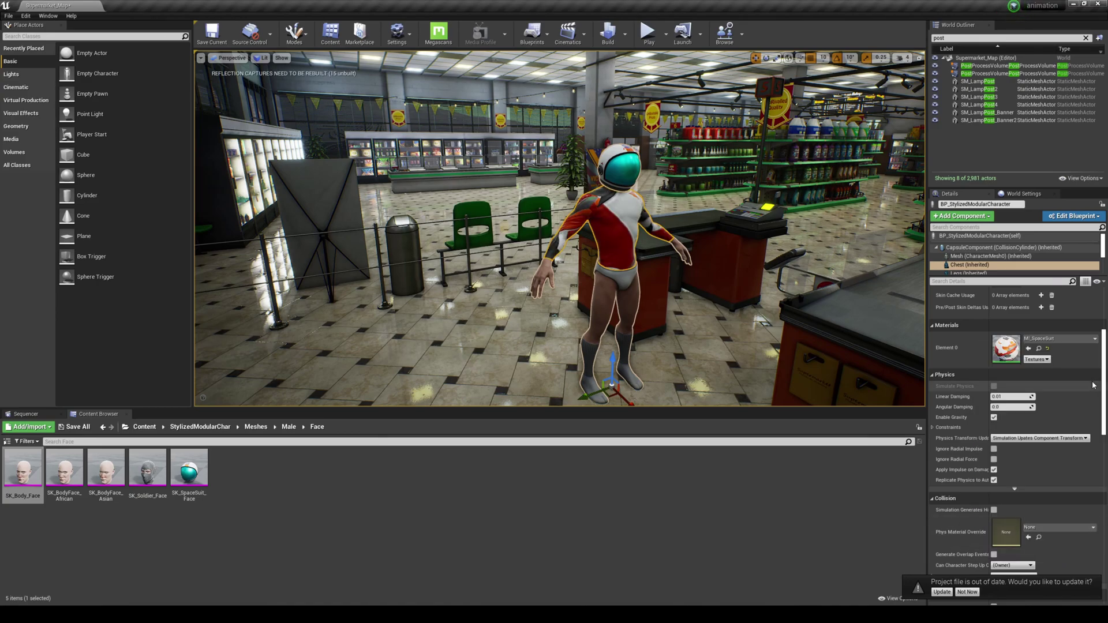
Apply the MI_SpaceSuit material to the character's legs component.
click(602, 310)
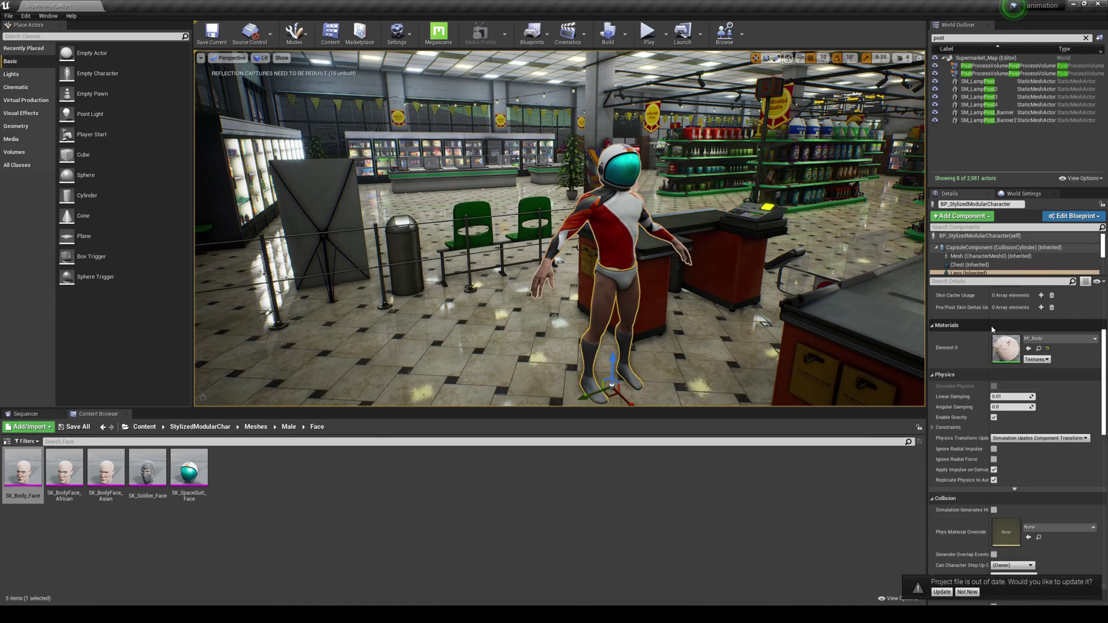
click(1054, 341)
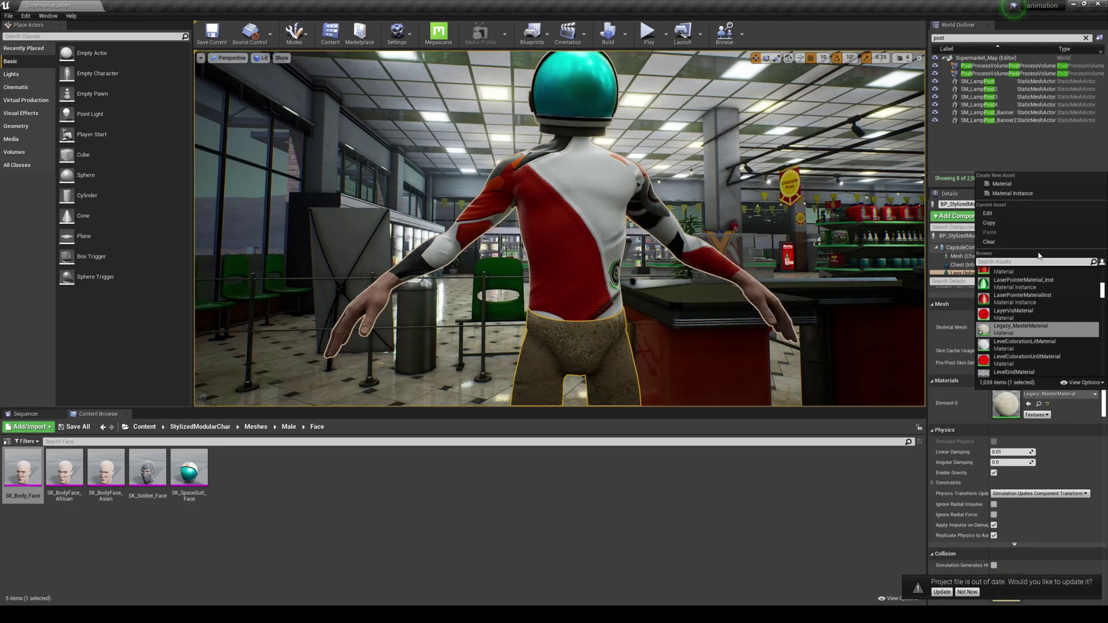
text(space)
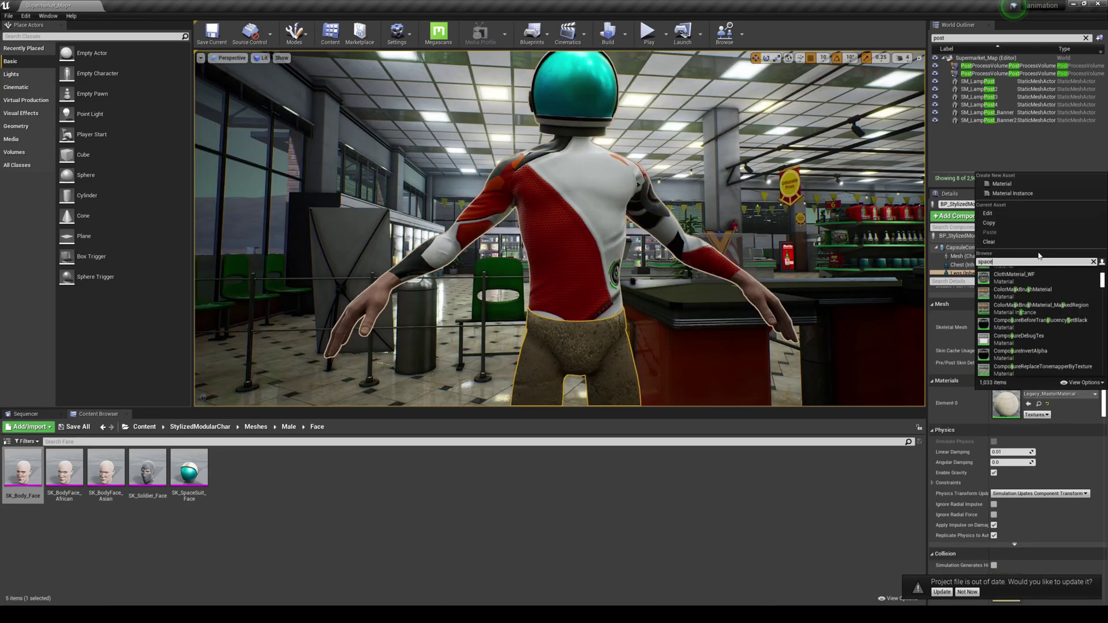
click(1019, 350)
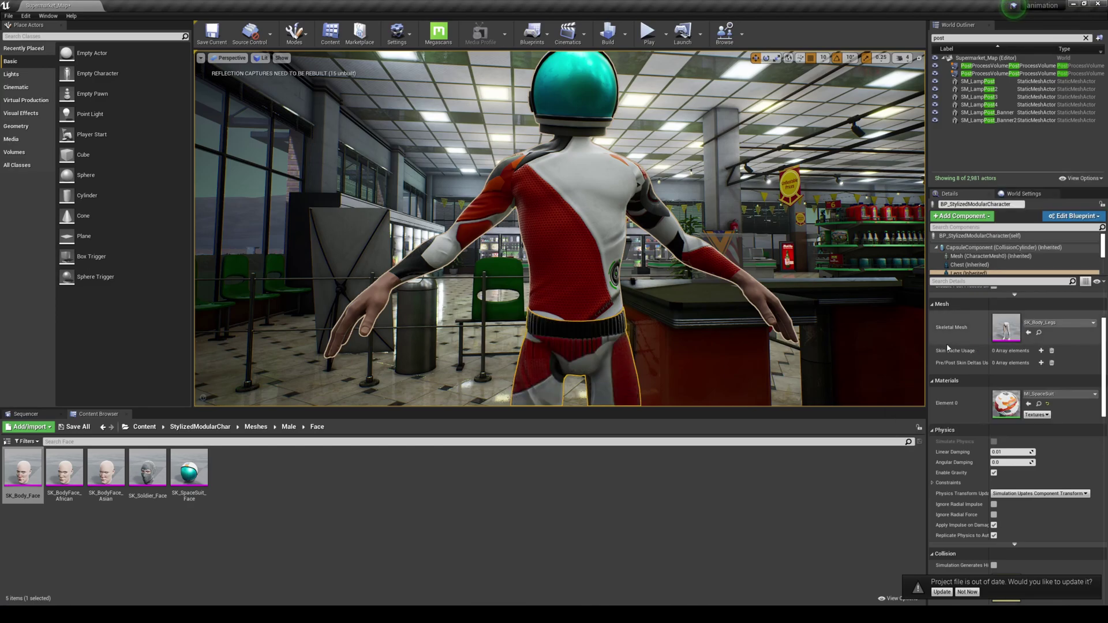
Examine the suited character from several angles in front of the checkout counters, including without the editor overlays.
key(s)
right_drag(486, 283, 500, 346)
click(407, 281)
key(w)
key(a)
key(e)
key(s)
key(q)
click(582, 140)
key(d)
right_drag(663, 175, 603, 173)
key(g)
click(656, 246)
key(g)
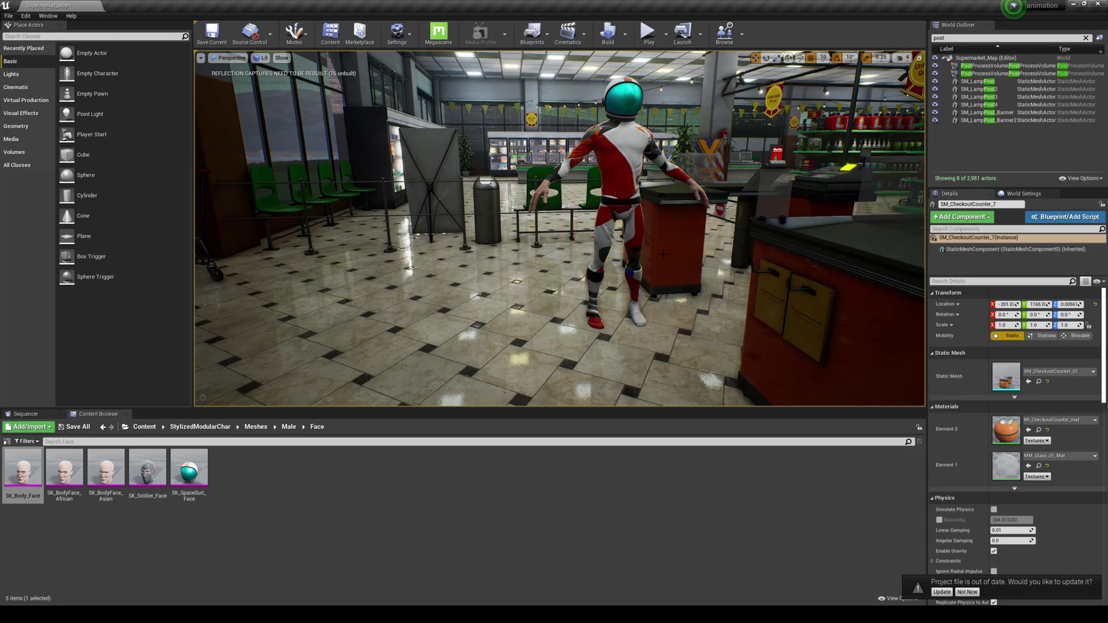
key(s)
right_drag(655, 246, 640, 211)
key(w)
key(s)
key(w)
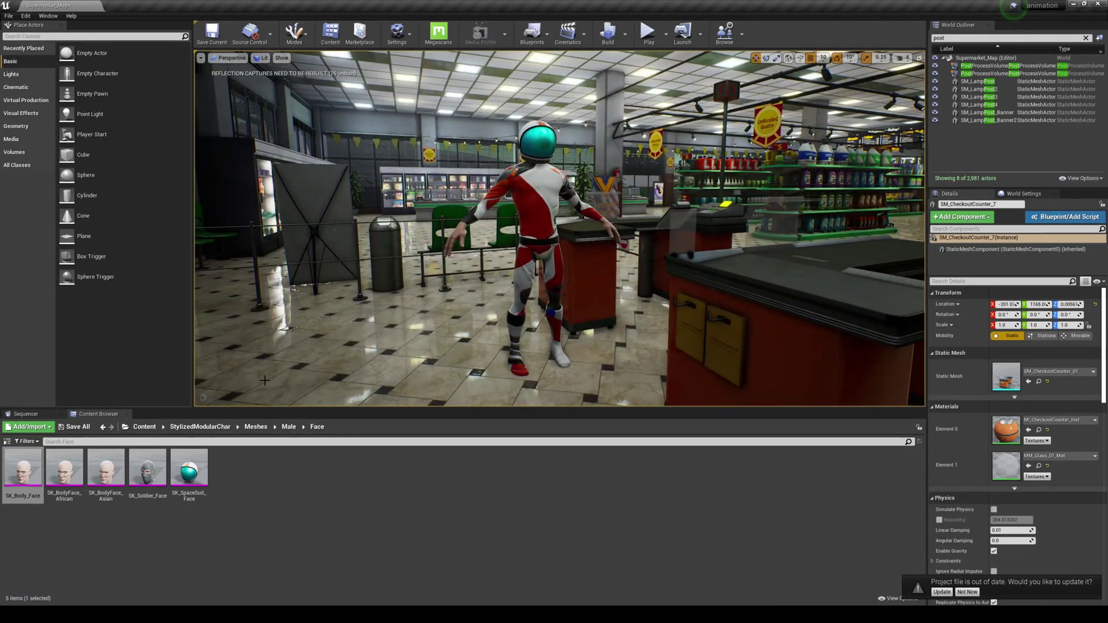
Preview the ThirdPersonWalk animation from the StylizedModularChar Animations folder.
click(145, 426)
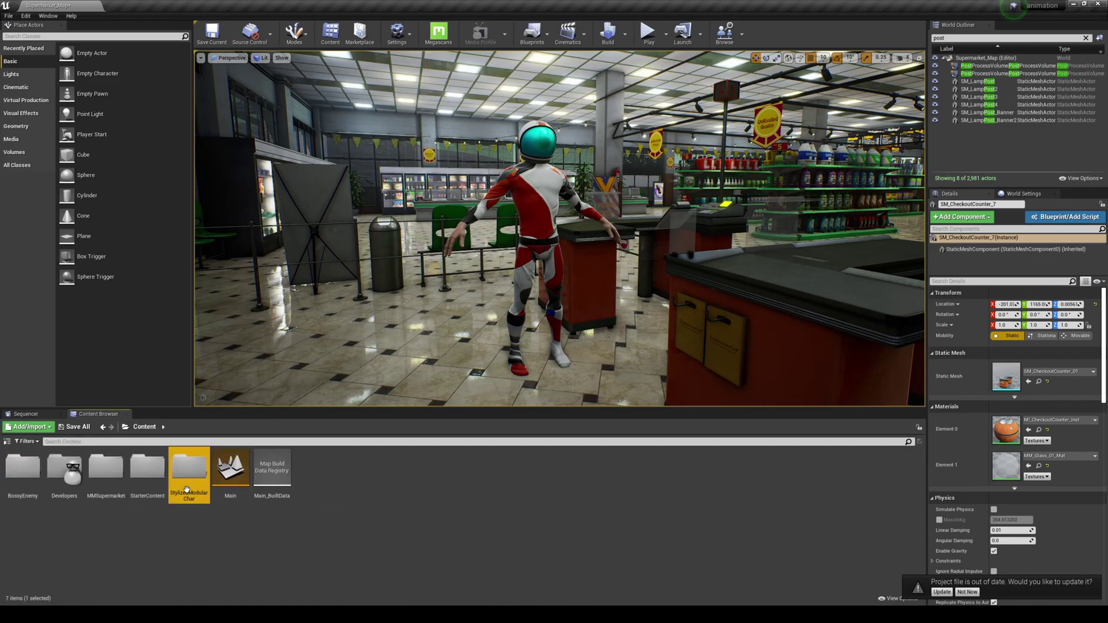
double_click(189, 468)
double_click(63, 479)
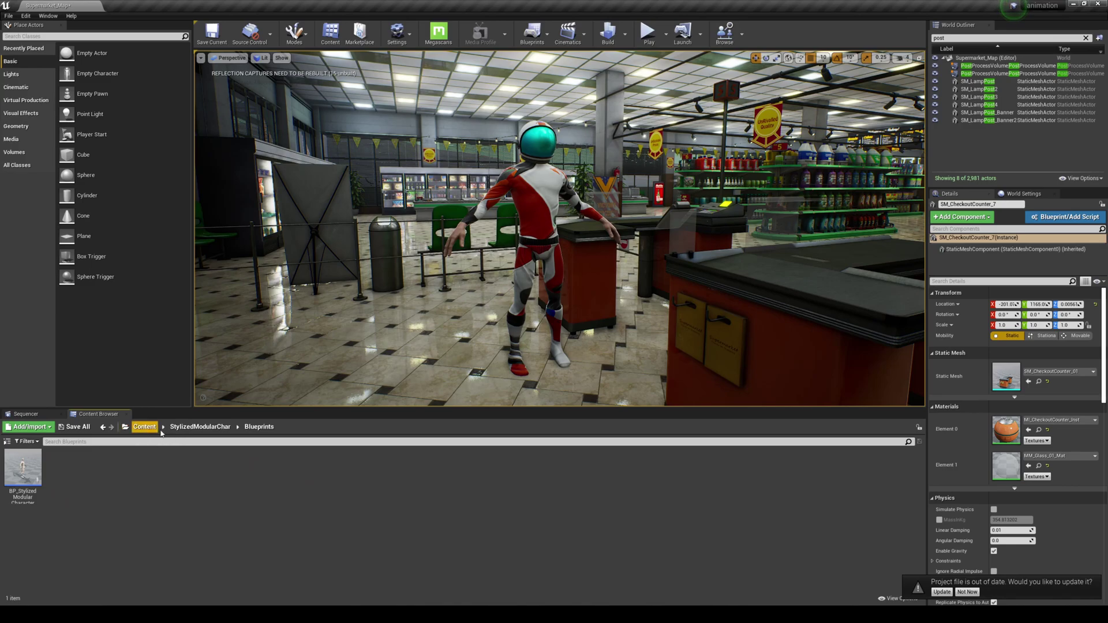
click(102, 427)
double_click(23, 468)
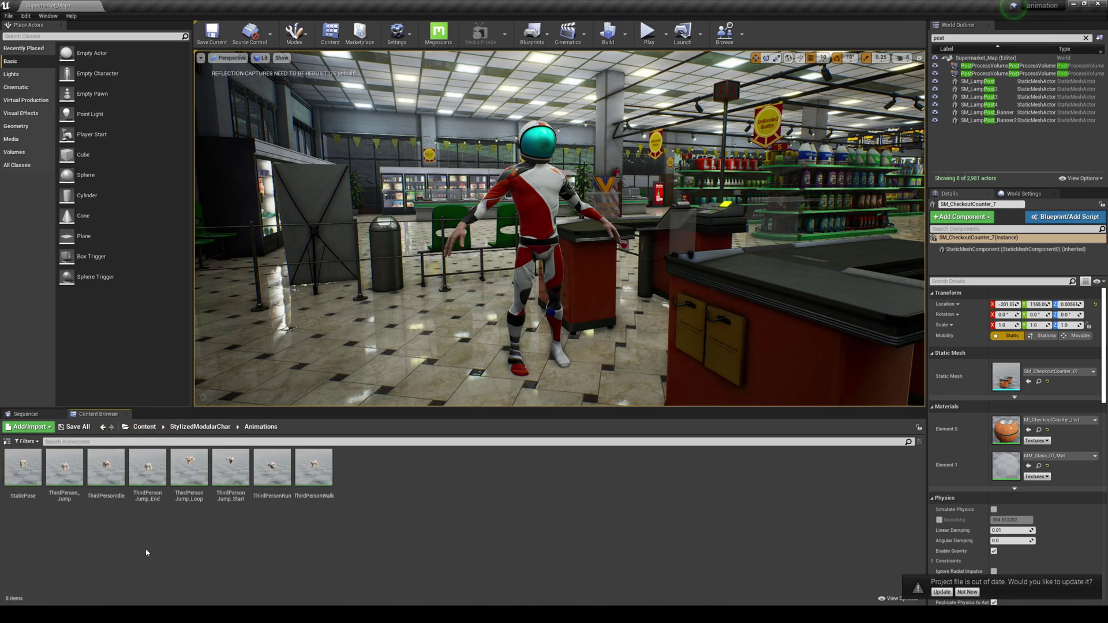
double_click(311, 471)
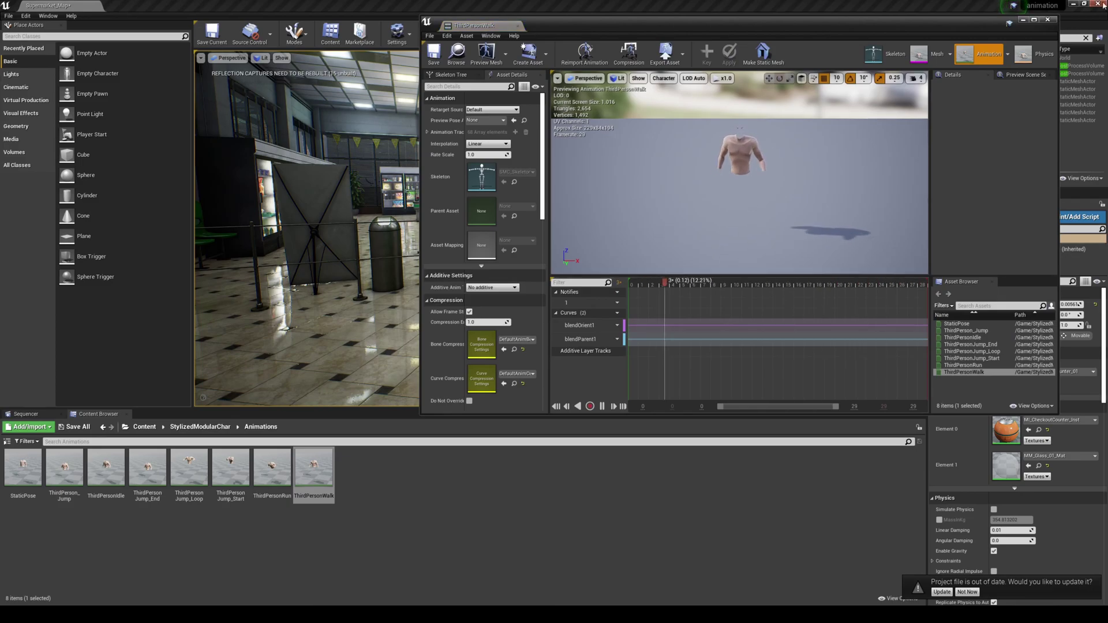
click(1049, 21)
drag(659, 69, 647, 237)
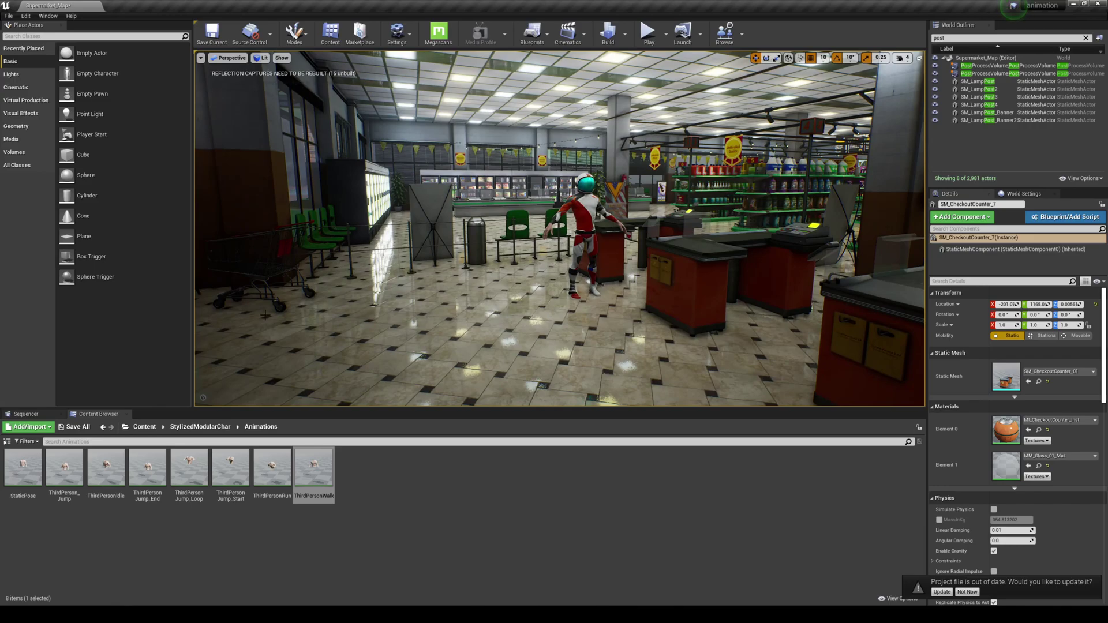
Select the suited character and look through the skeletal meshes available for it.
click(144, 426)
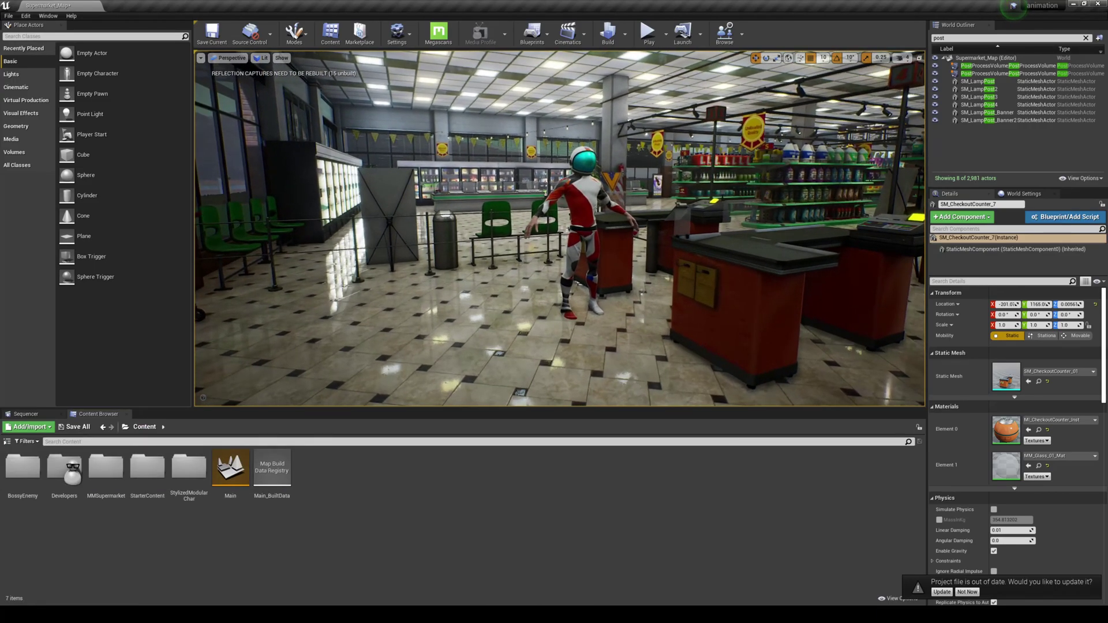
scroll(617, 175, up, 3)
click(617, 175)
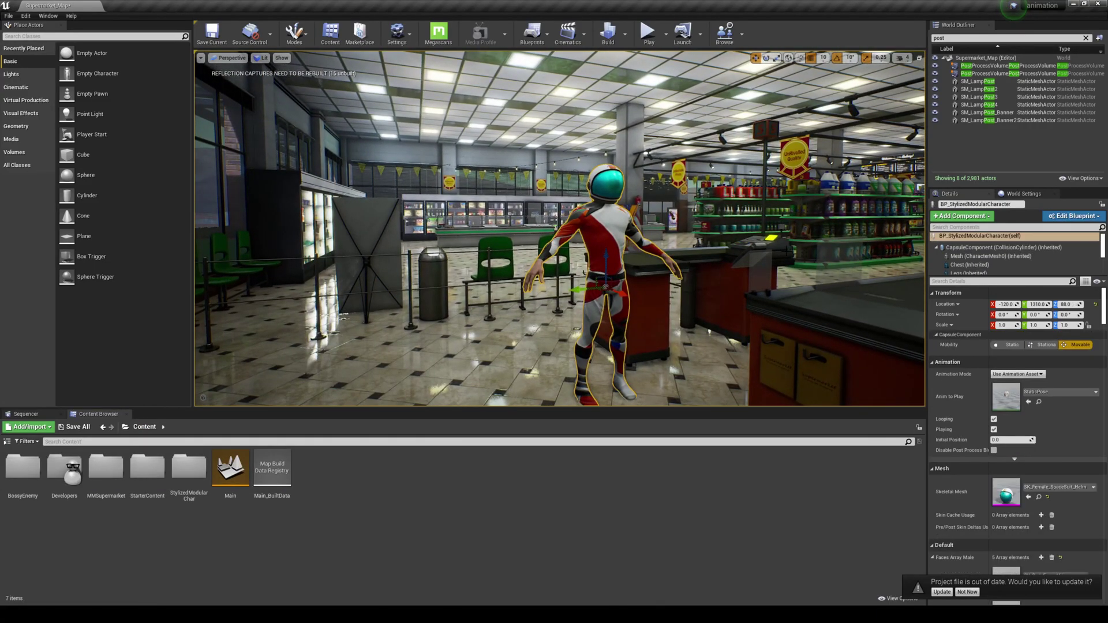
click(1071, 488)
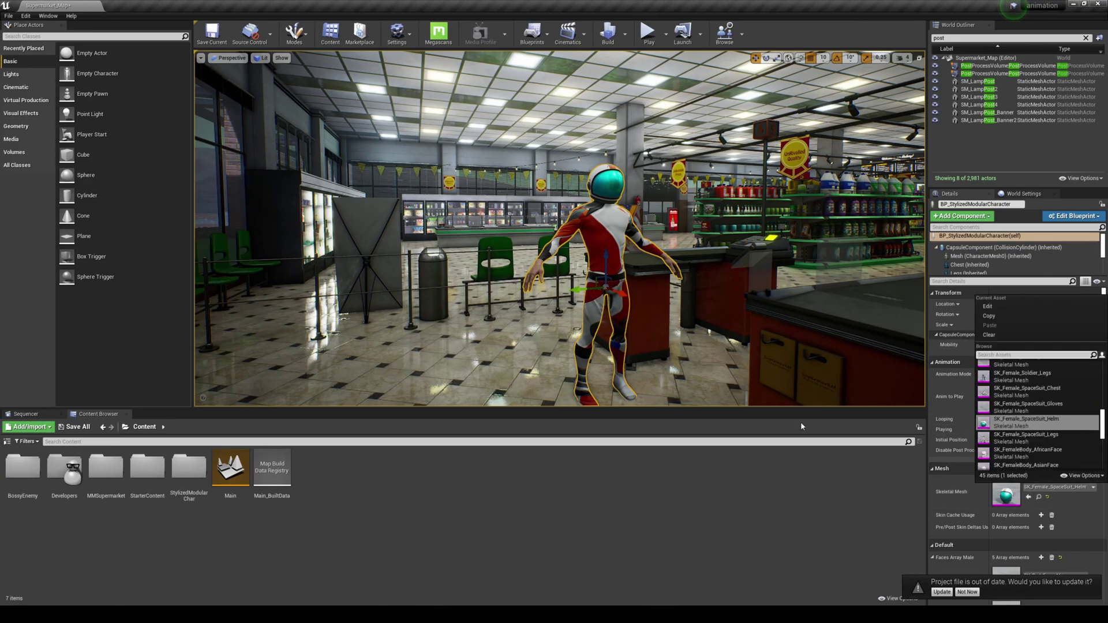
Place Boss_Idle from BossyEnemy's Animations folder beside the suited character, turned about -140°, with initial position about 0.445.
double_click(22, 467)
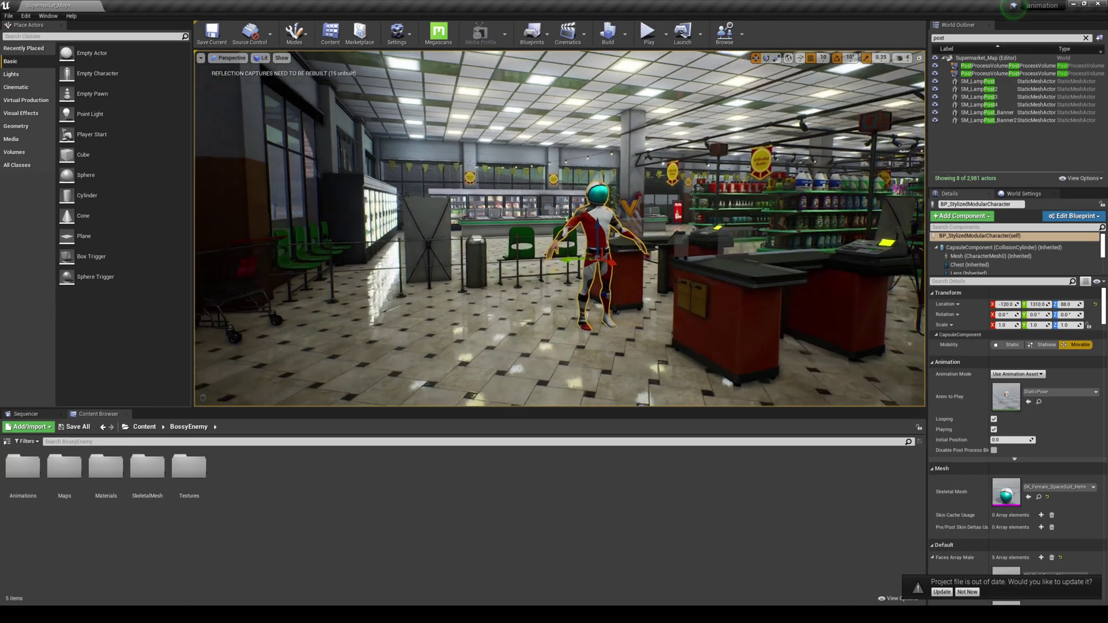
double_click(27, 470)
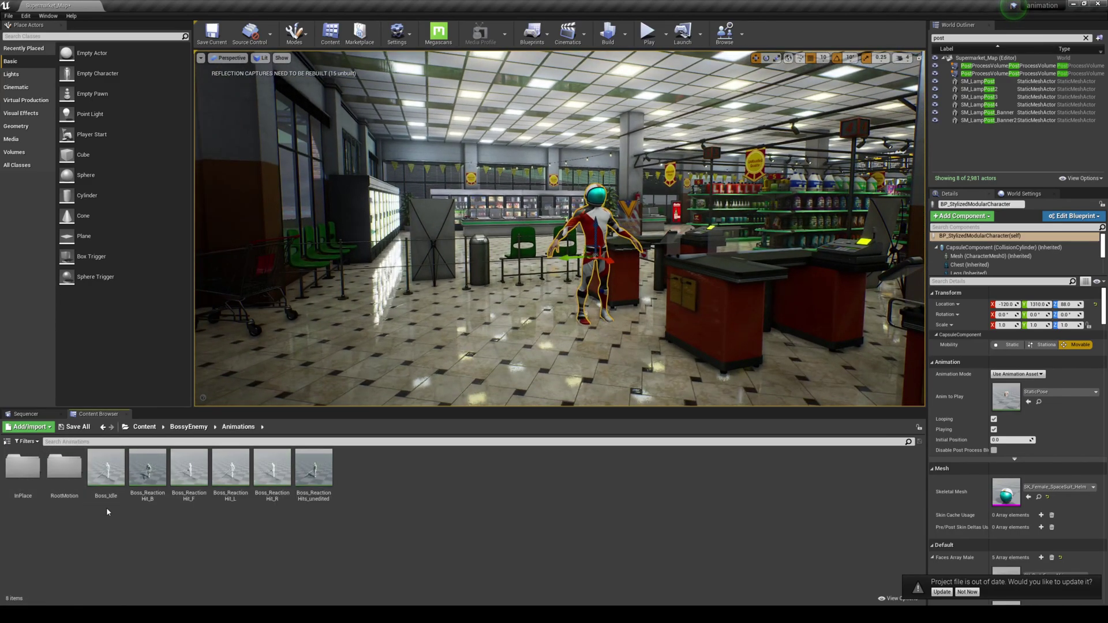
drag(107, 512, 453, 370)
key(e)
key(ctrl+z)
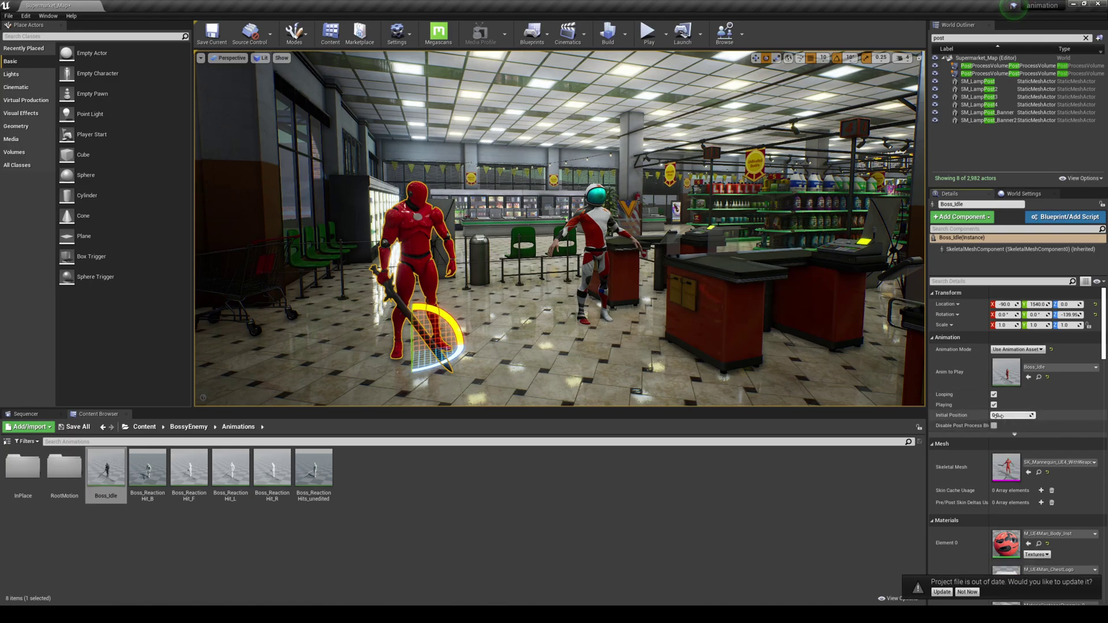
mouse_move(998, 416)
mouse_down()
mouse_move(1007, 416)
mouse_move(997, 416)
mouse_up()
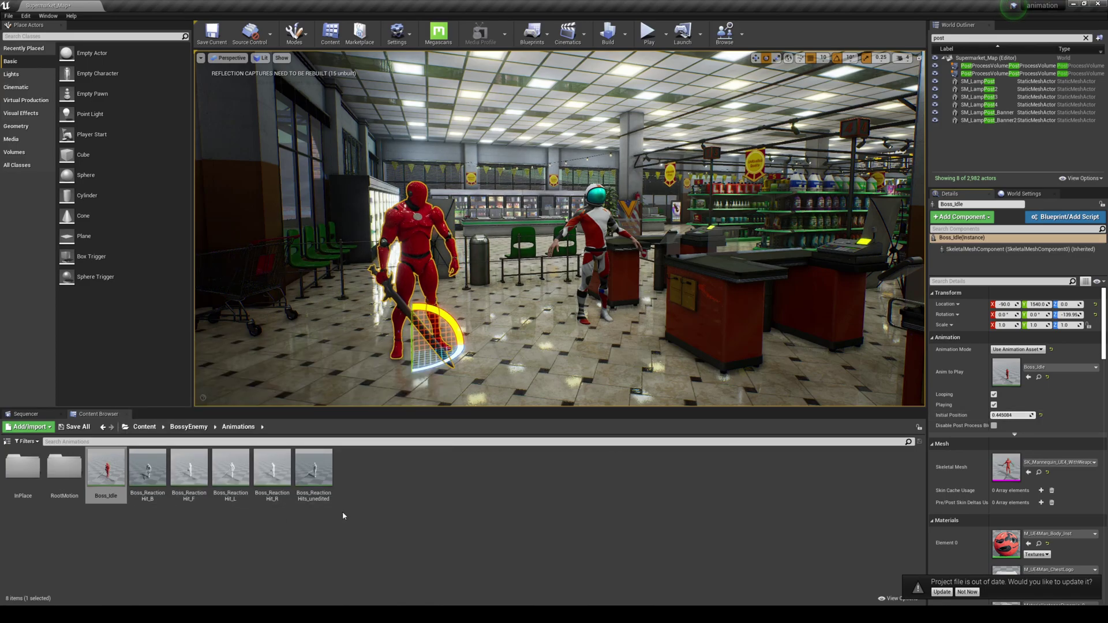
Place Boss_ReactionHit_B and Boss_ReactionHit_F on the floor near Boss_Idle, turning the latter -180° with initial position 1.2989.
drag(163, 475, 528, 370)
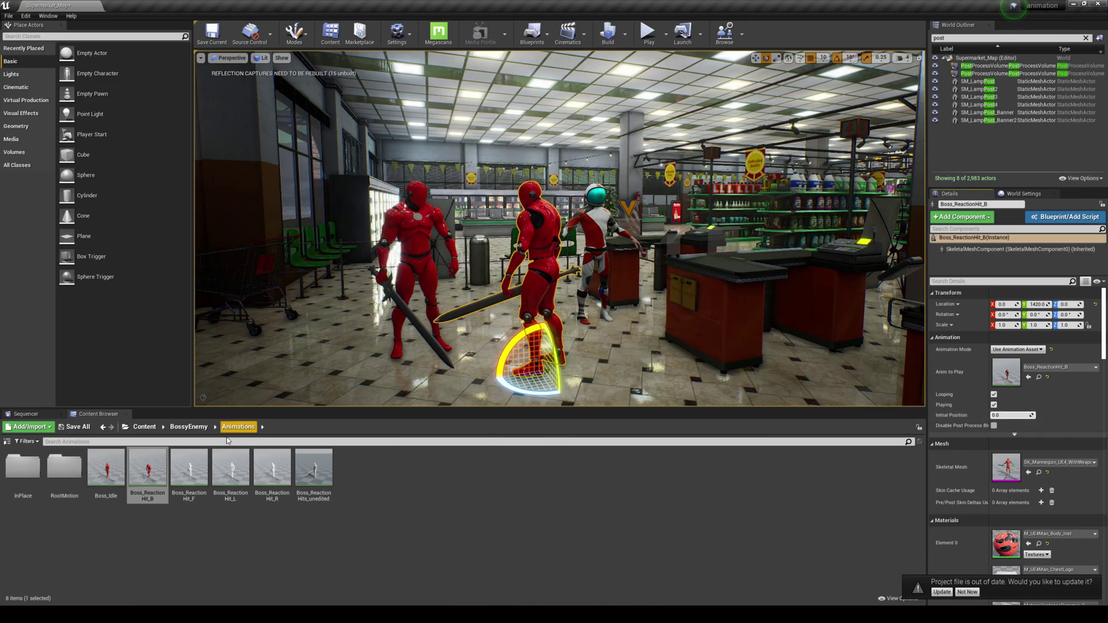
drag(190, 471, 324, 404)
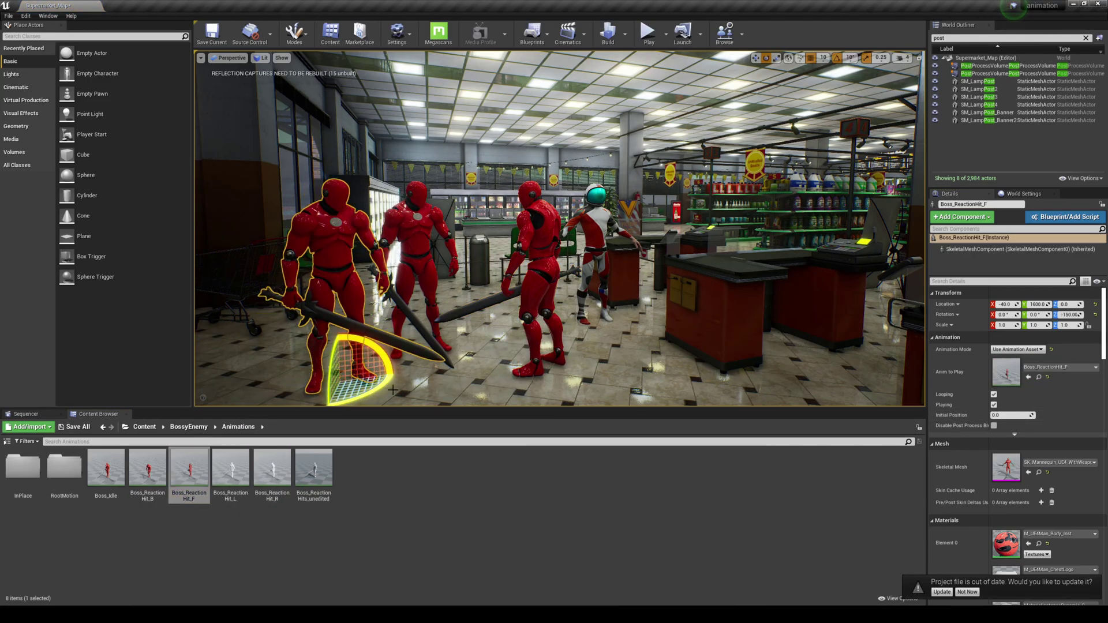
right_drag(393, 390, 378, 394)
key(s)
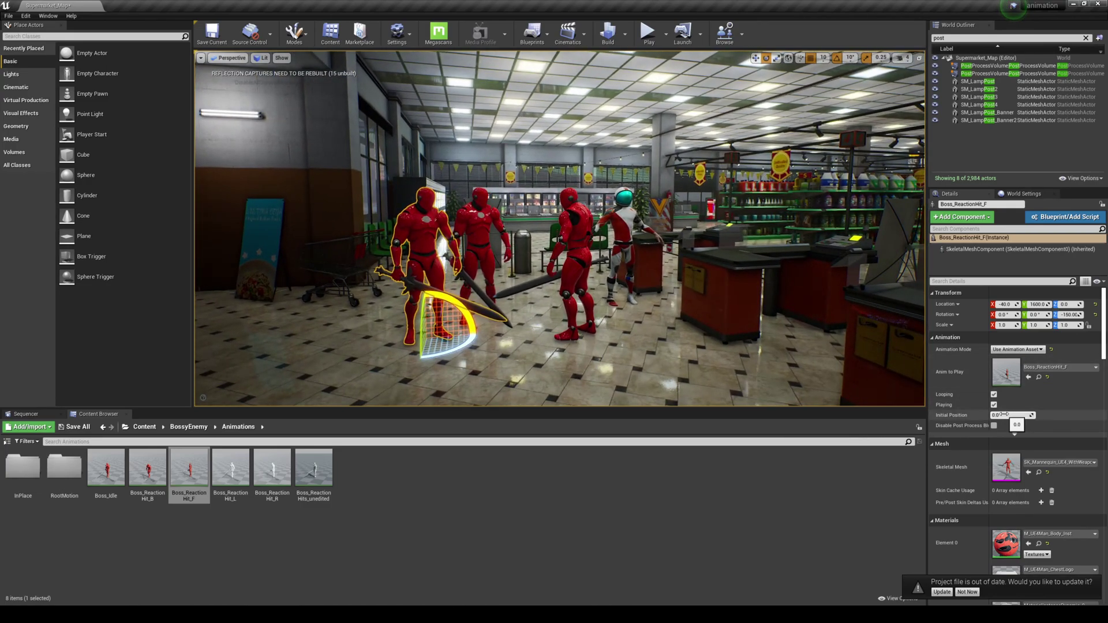
drag(1013, 415, 1042, 415)
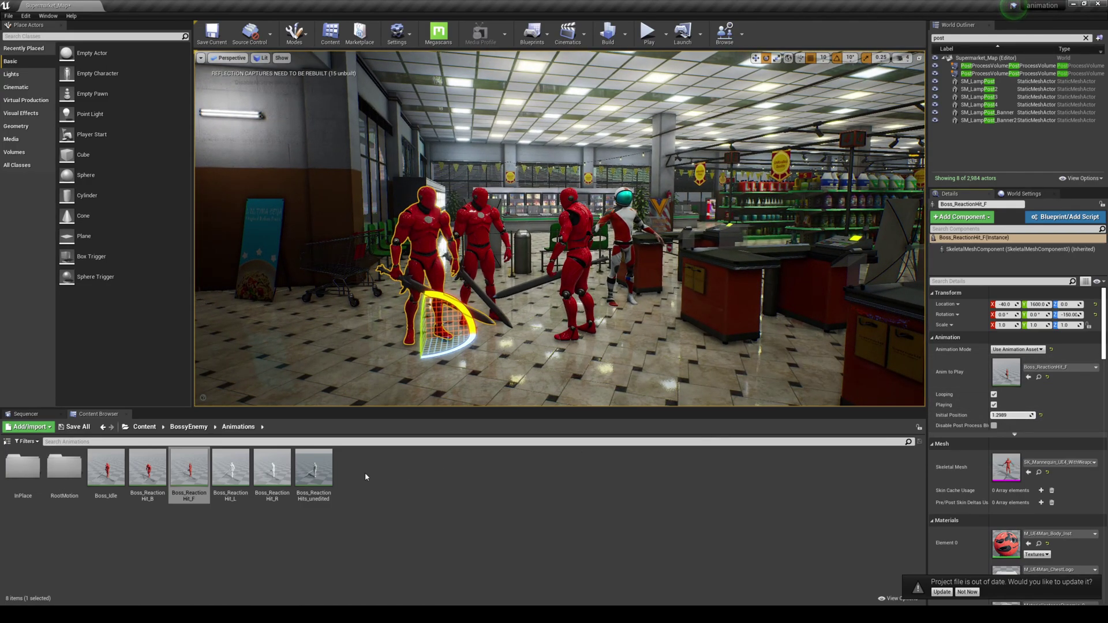
Place Boss_BattleEntrance_InP from the InPlace folder in front of the other mannequins, turned -150°, with initial position about 0.386.
click(25, 469)
double_click(31, 474)
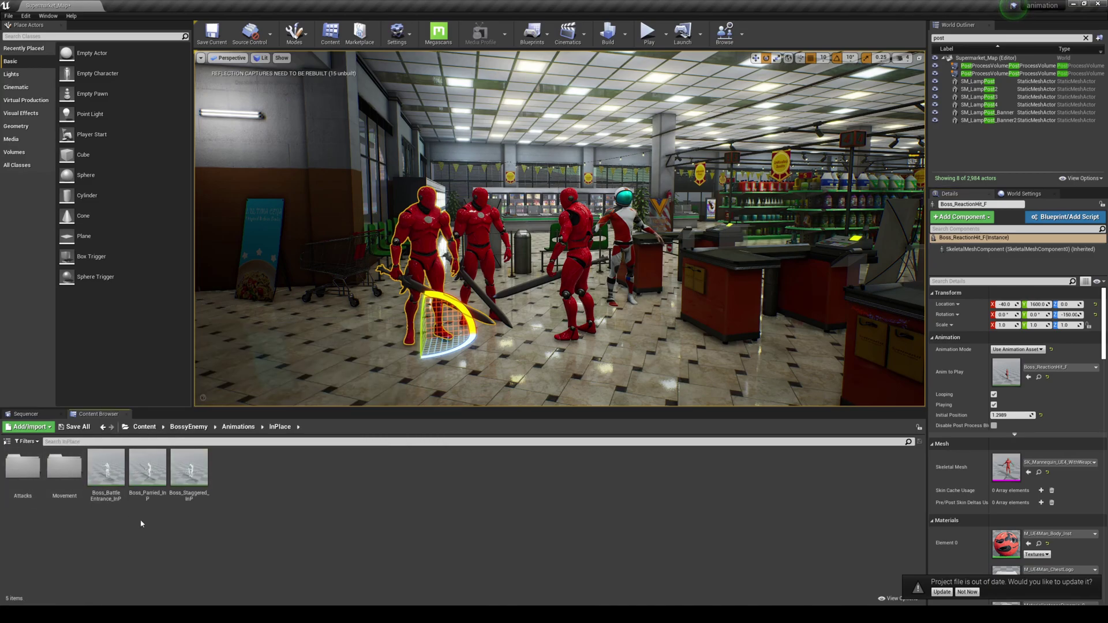
scroll(321, 379, down, 4)
drag(106, 468, 399, 357)
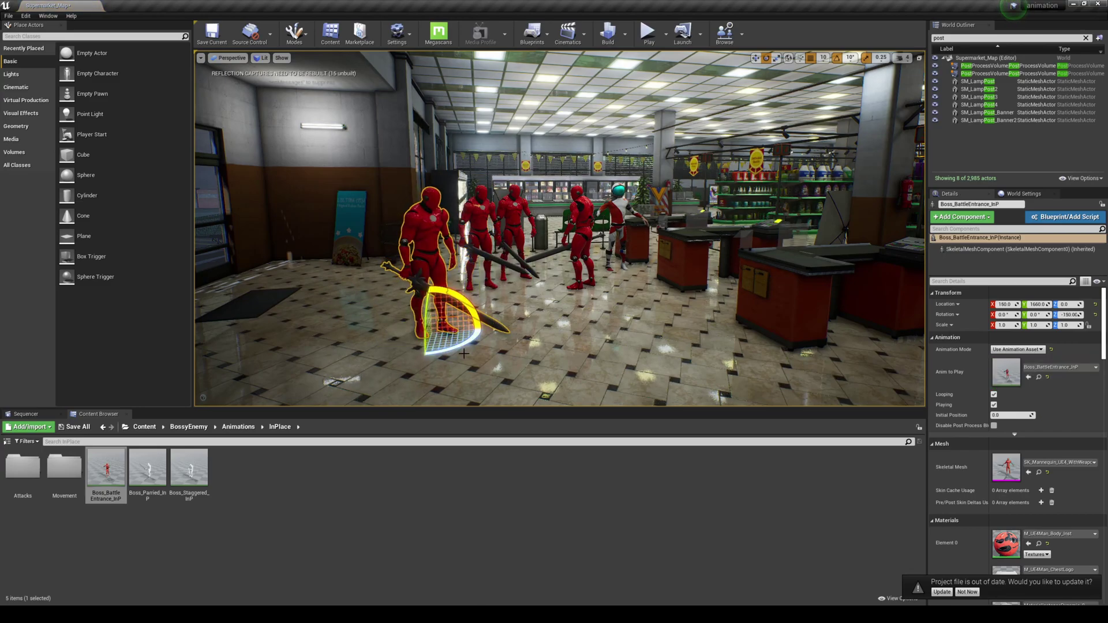
mouse_move(1005, 415)
mouse_down()
mouse_move(1033, 415)
mouse_move(1001, 416)
mouse_up()
Place Boss_Attack_ChargedCombo_InP from the InPlace Attacks folder on the floor opposite Boss_BattleEntrance_InP, with initial position about 17.1.
double_click(22, 468)
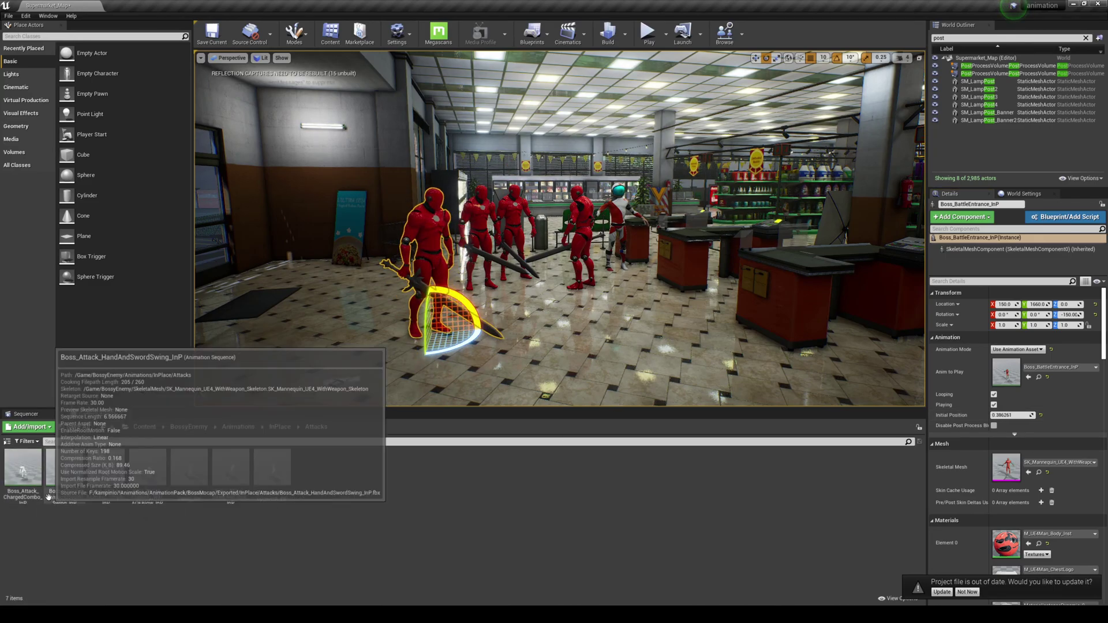
drag(23, 467, 592, 350)
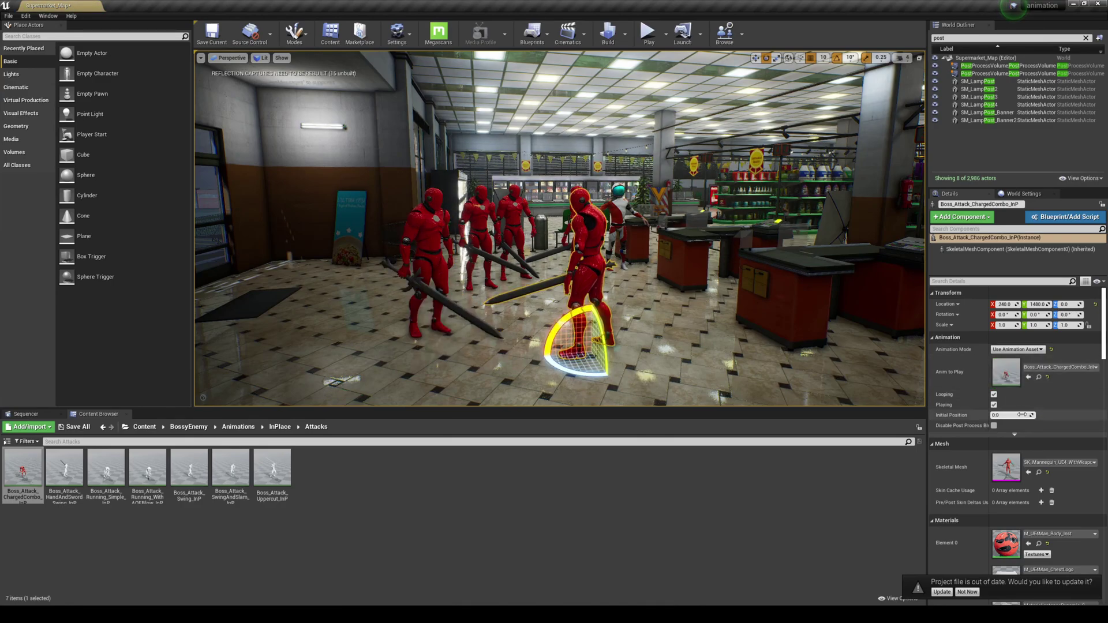
drag(1005, 415, 1073, 415)
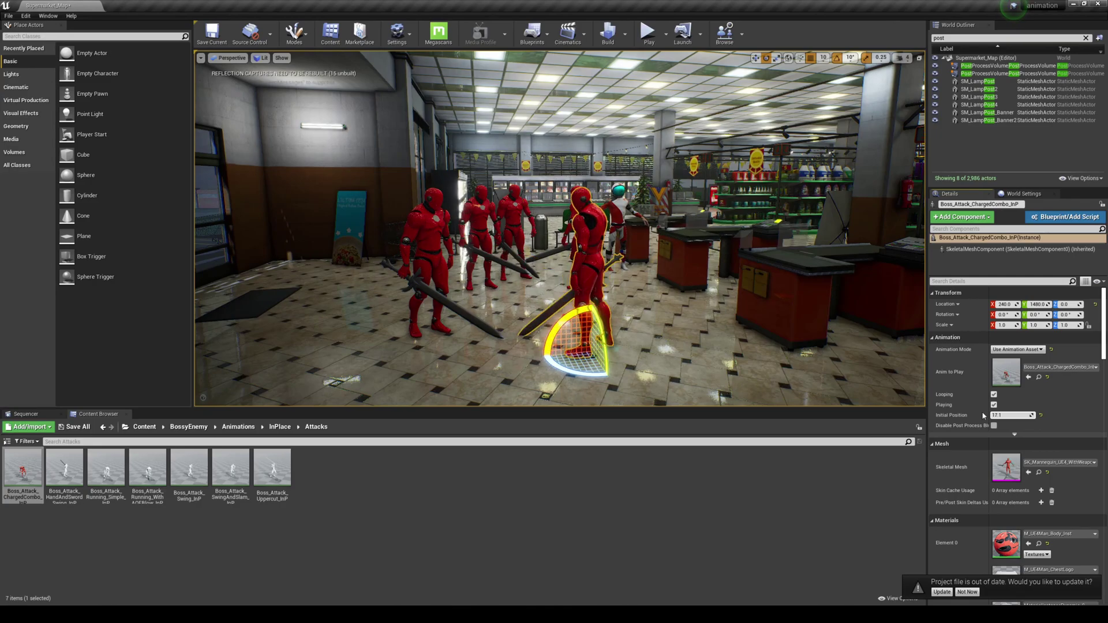
click(613, 317)
Place Boss_Walk_L_InP from the InPlace Movement folder on the open floor beside the charged-combo mannequin.
right_drag(613, 317, 675, 324)
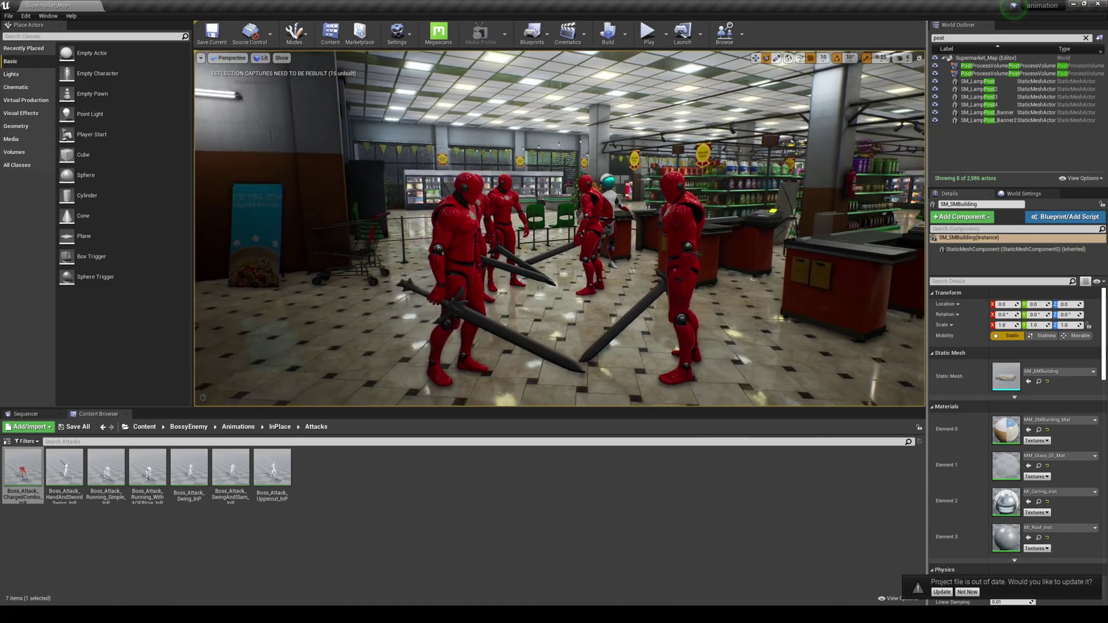
right_drag(530, 338, 531, 351)
click(288, 428)
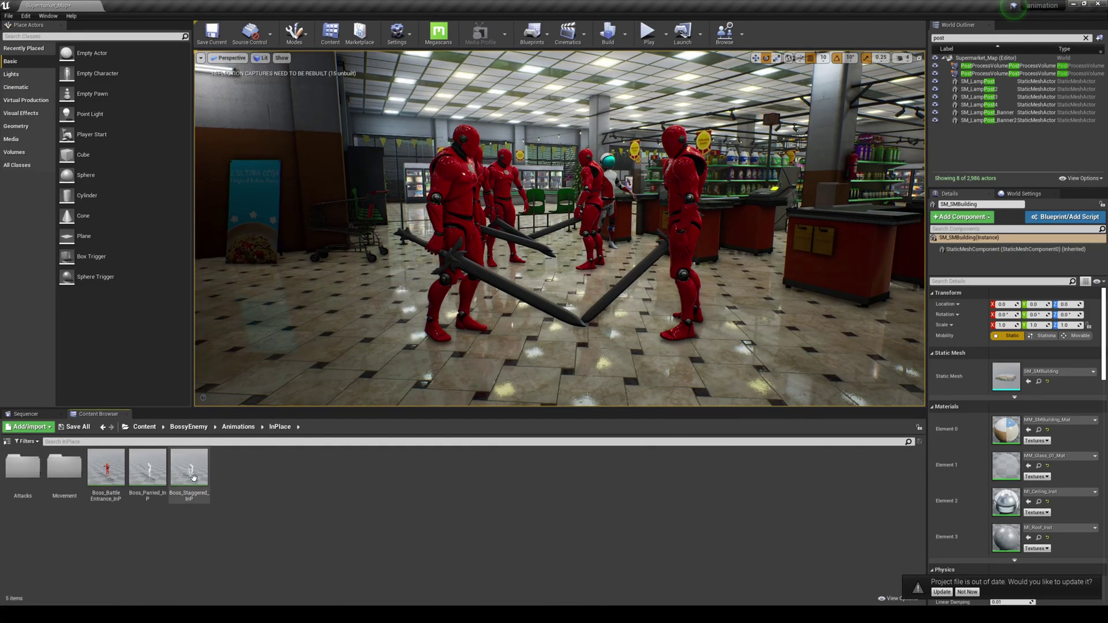
double_click(81, 479)
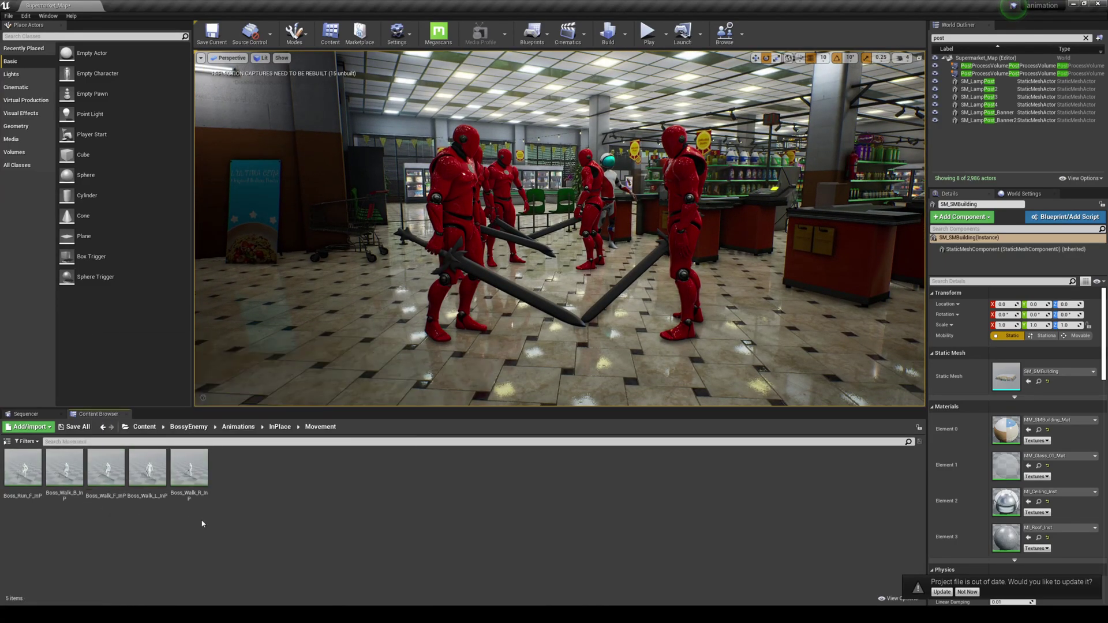
scroll(329, 355, down, 5)
drag(148, 470, 693, 338)
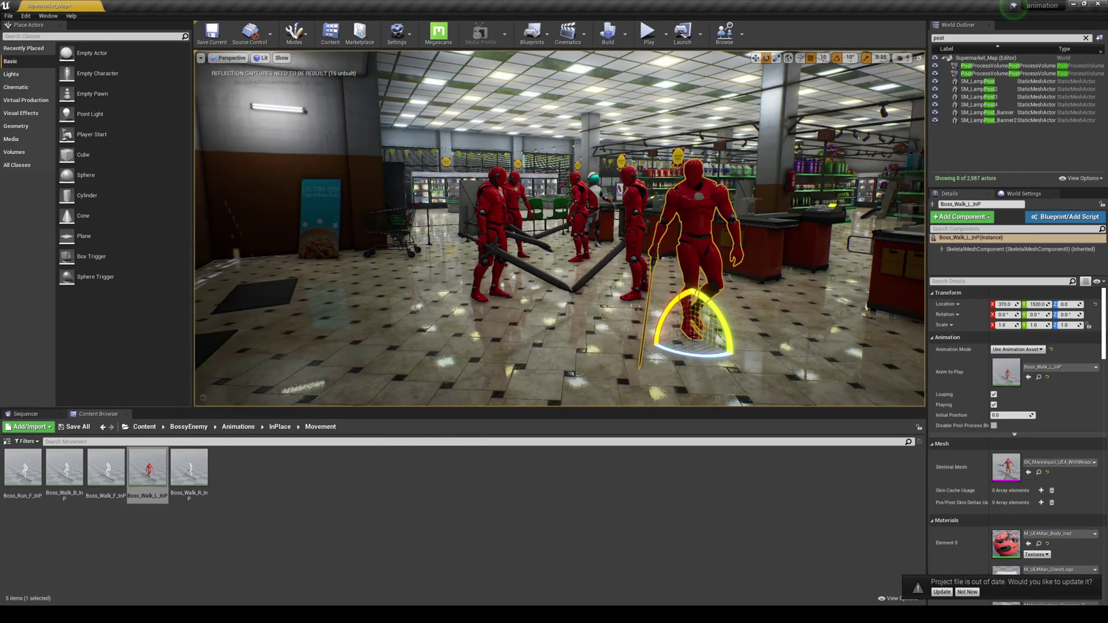
right_drag(694, 338, 814, 335)
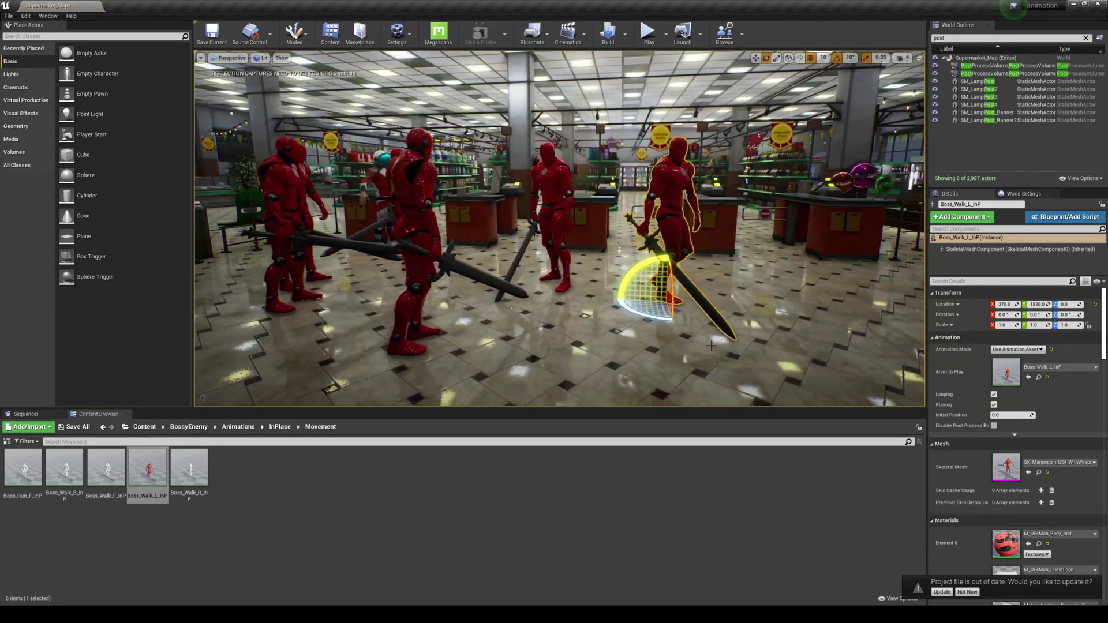
drag(1004, 415, 1022, 415)
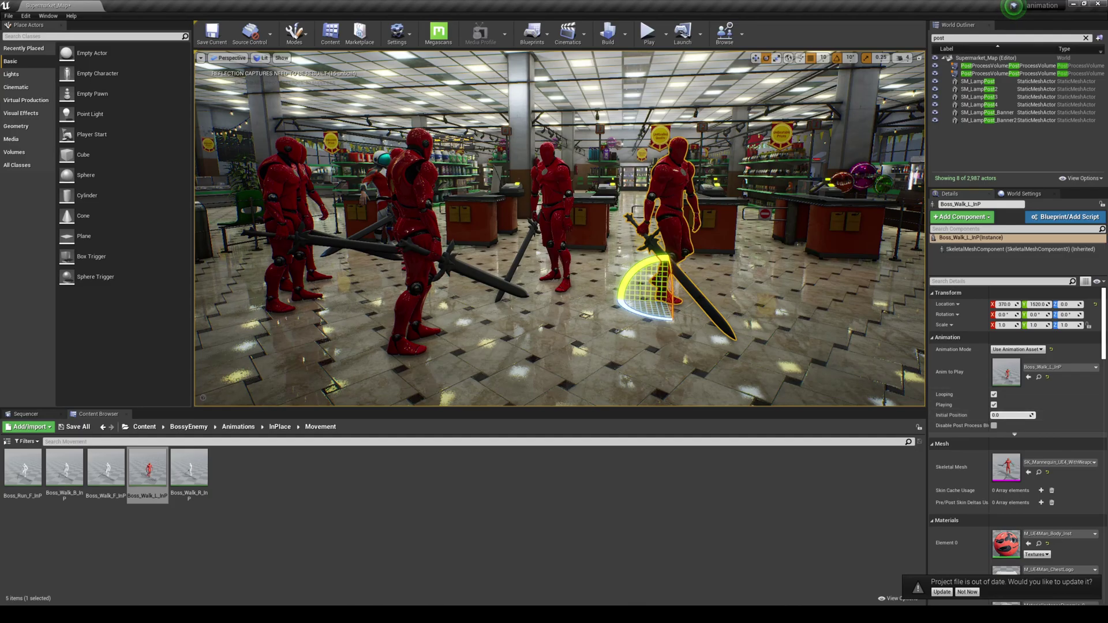
Play the level to preview all the animated mannequins in motion, and stop the preview.
right_drag(560, 228, 447, 228)
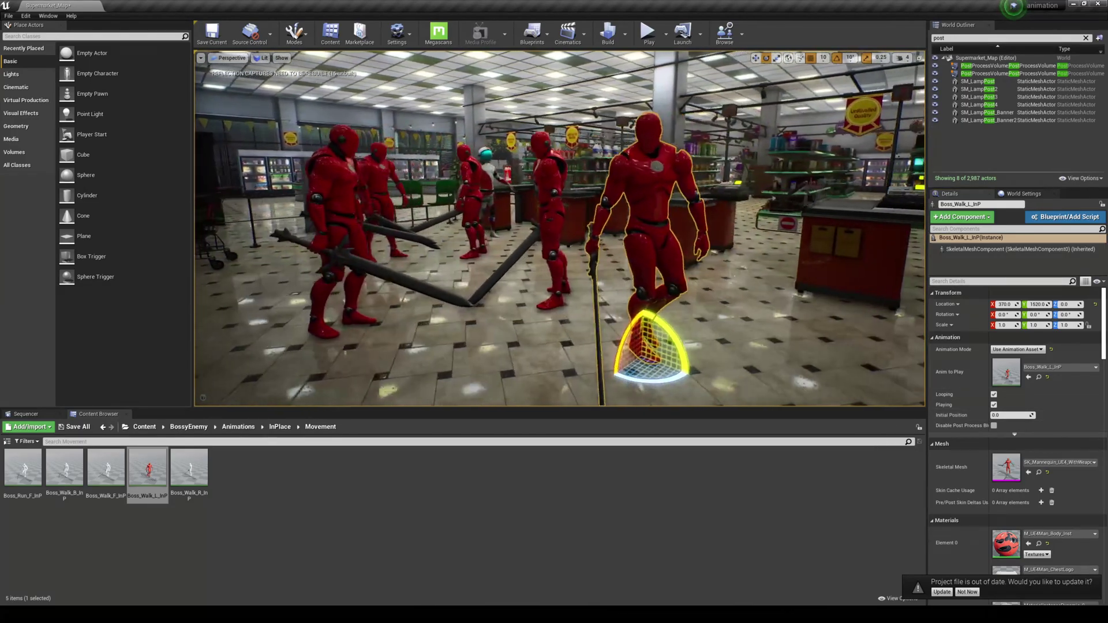
right_drag(620, 257, 595, 268)
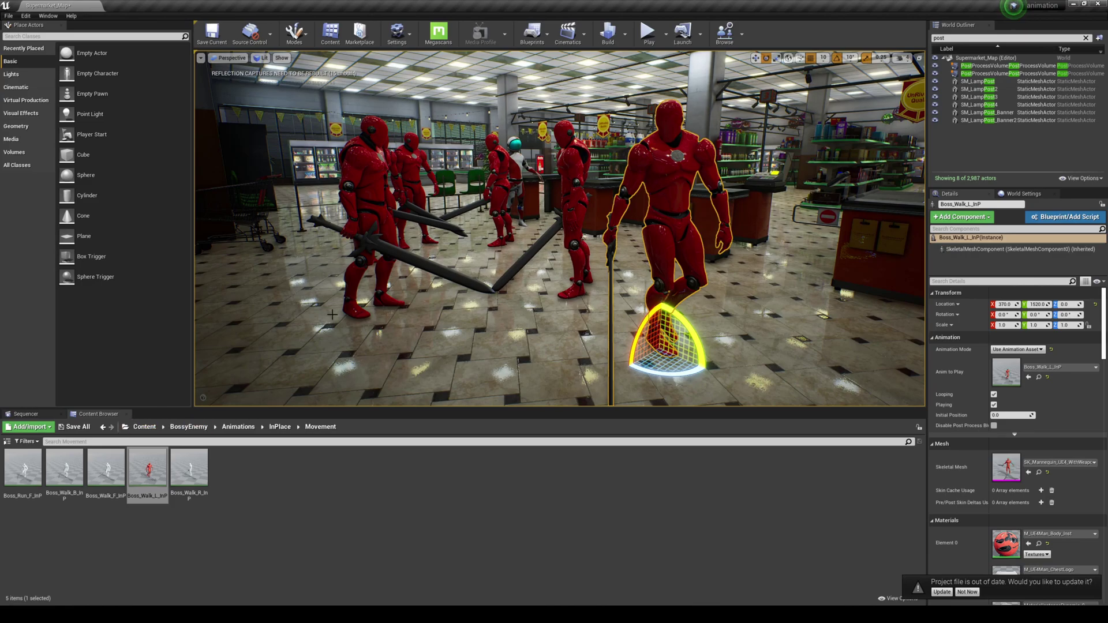
key(alt+p)
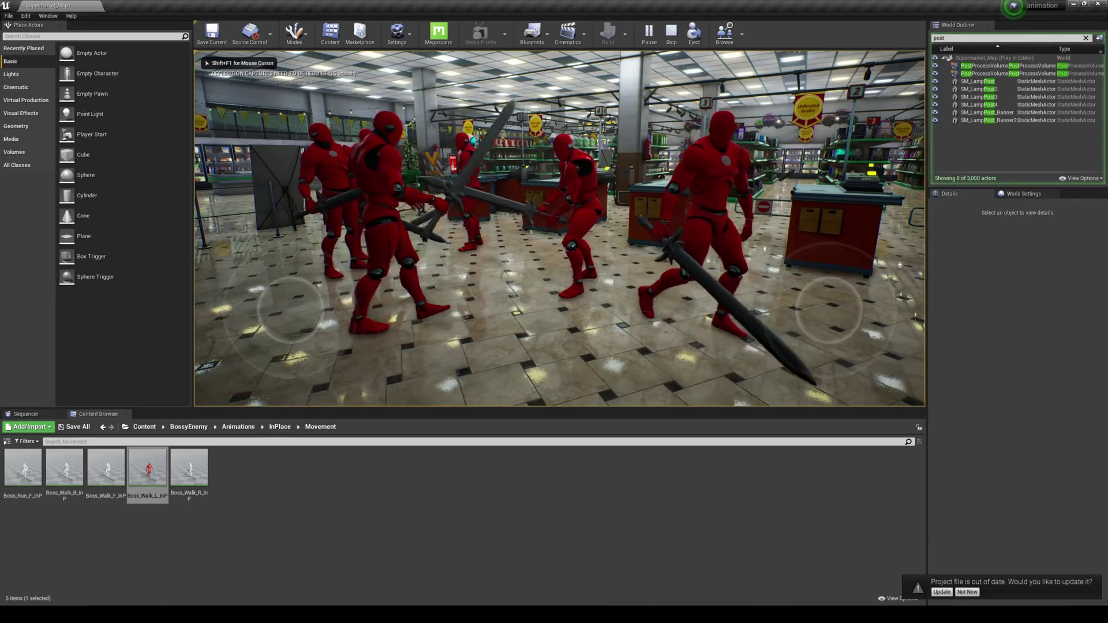
key(Escape)
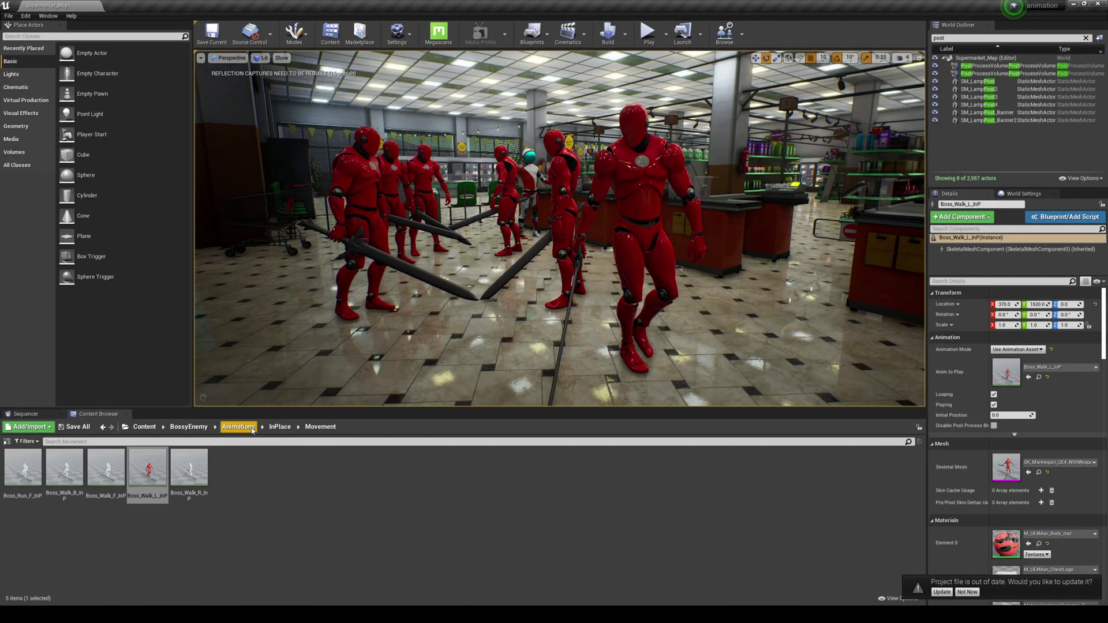
Open BossyEnemy's SkeletalMesh folder to examine the mannequin's mesh, physics and skeleton assets.
click(215, 428)
click(200, 428)
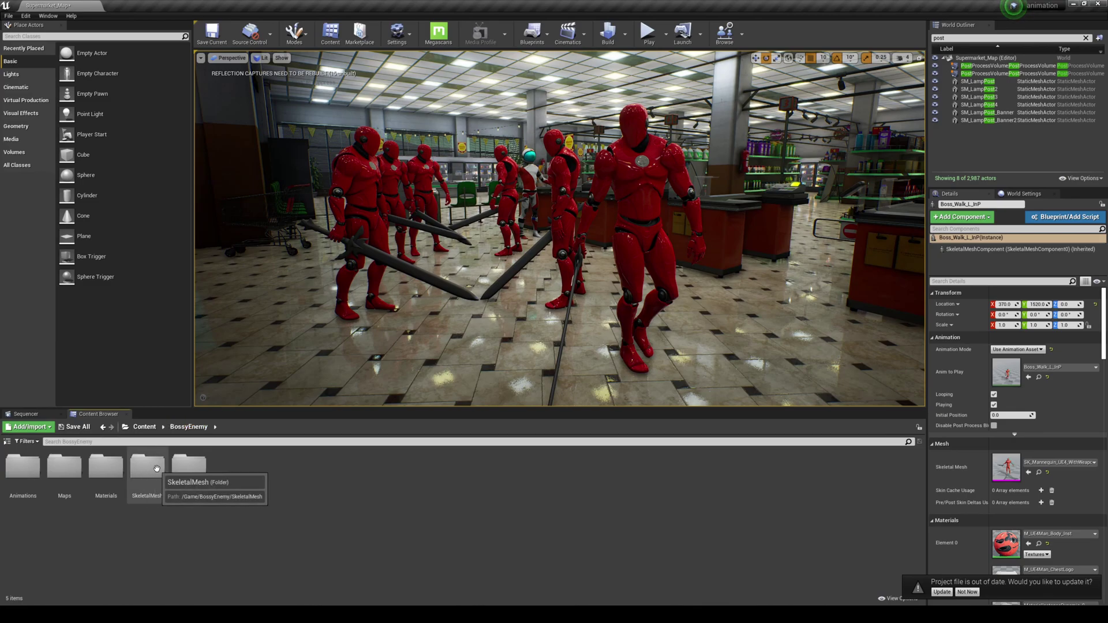
double_click(140, 475)
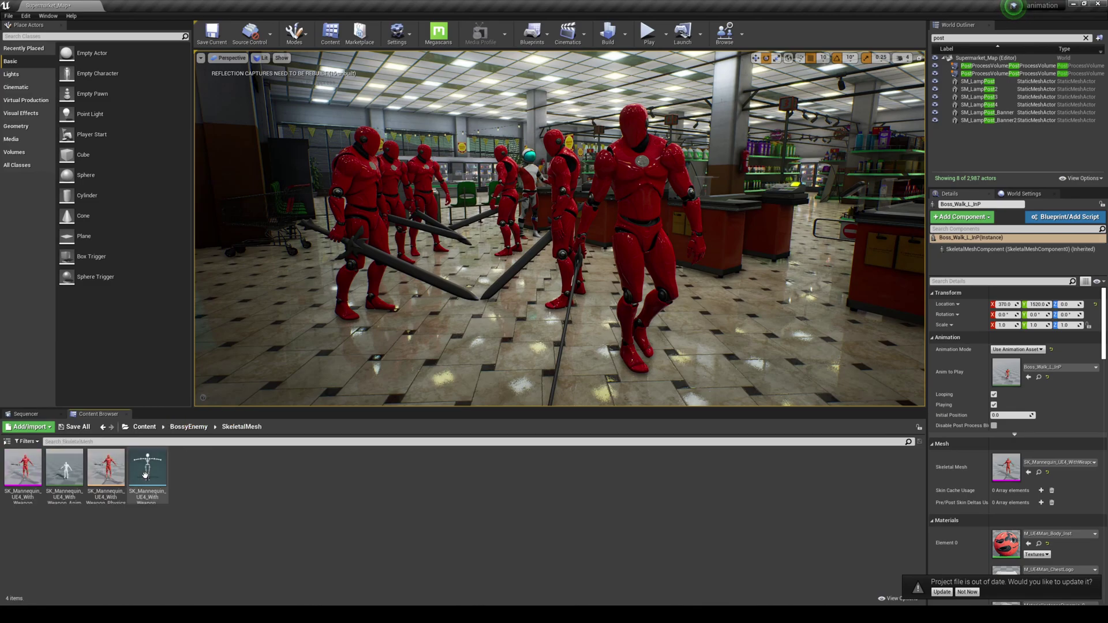
right_drag(395, 326, 403, 352)
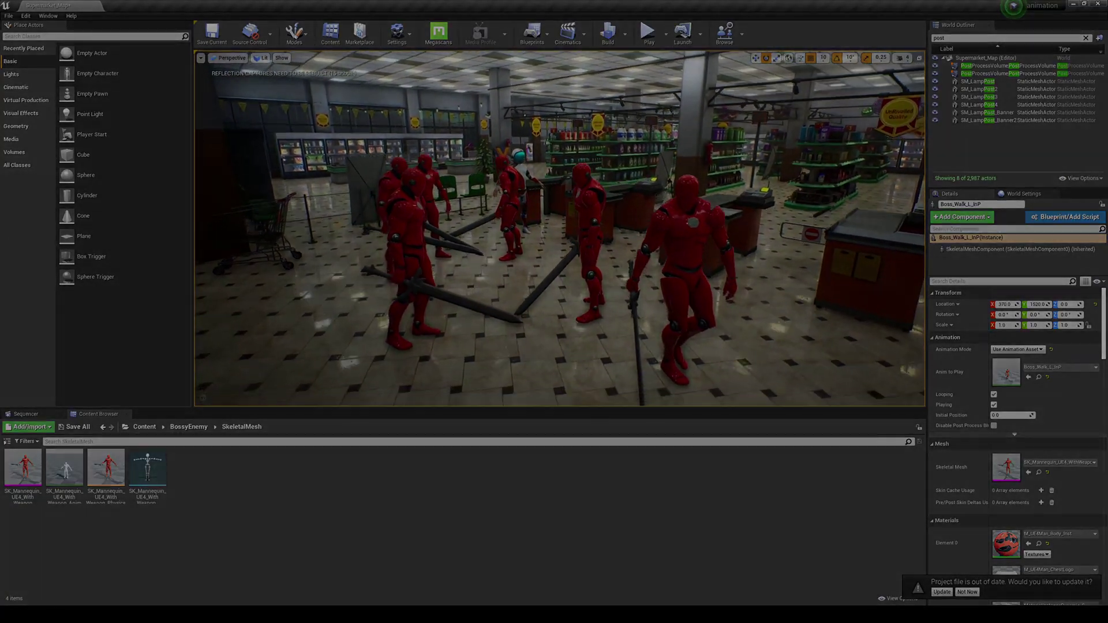